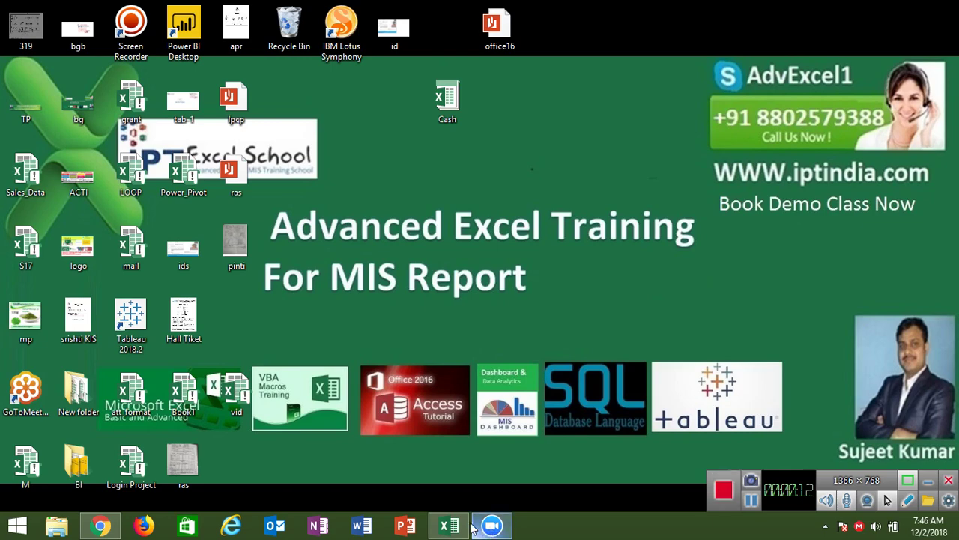
- Restore the 'vid' workbook from the taskbar so sheet Ex-2 fills the screen
{"action": "left_click", "coordinate": [458, 528]}
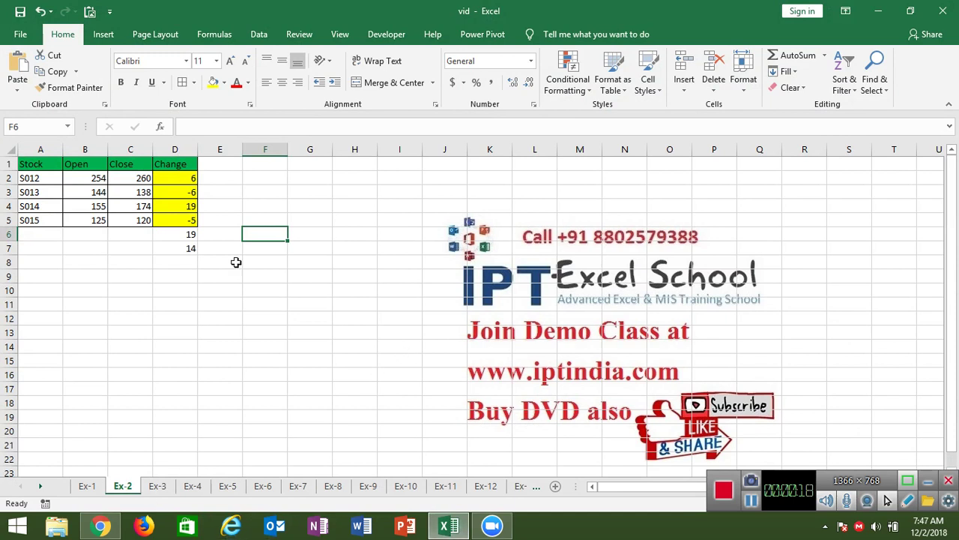
{"action": "left_click", "coordinate": [169, 216]}
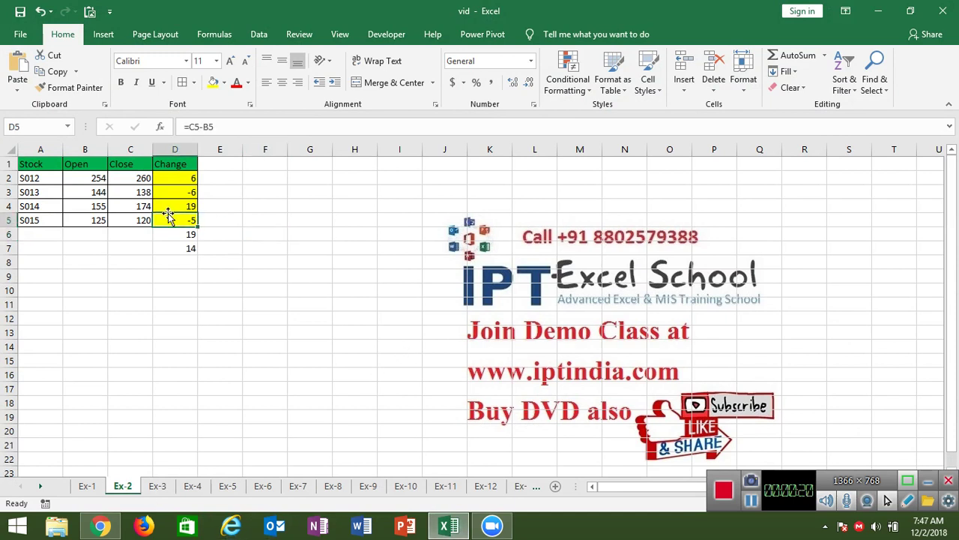
{"action": "left_click", "coordinate": [87, 181]}
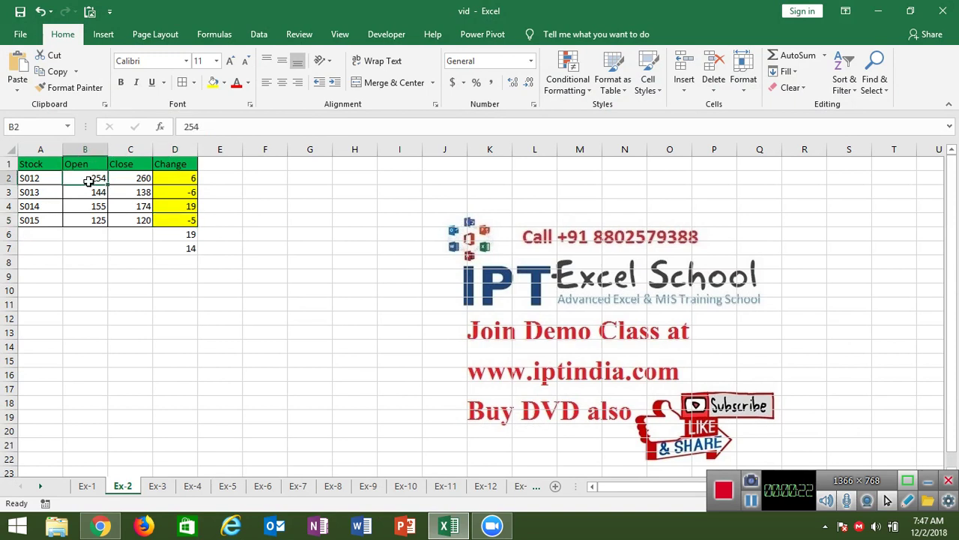
{"action": "left_click", "coordinate": [126, 180]}
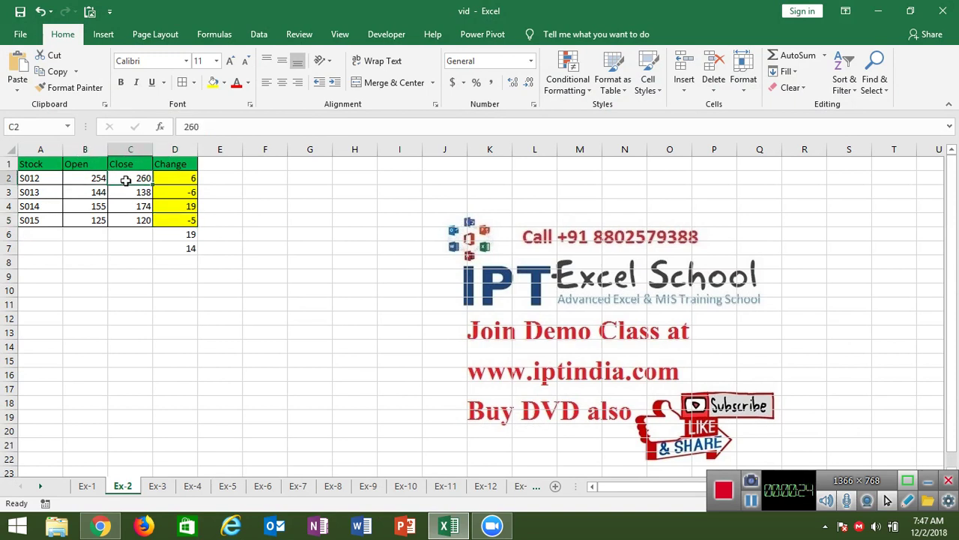
{"action": "left_click", "coordinate": [164, 179]}
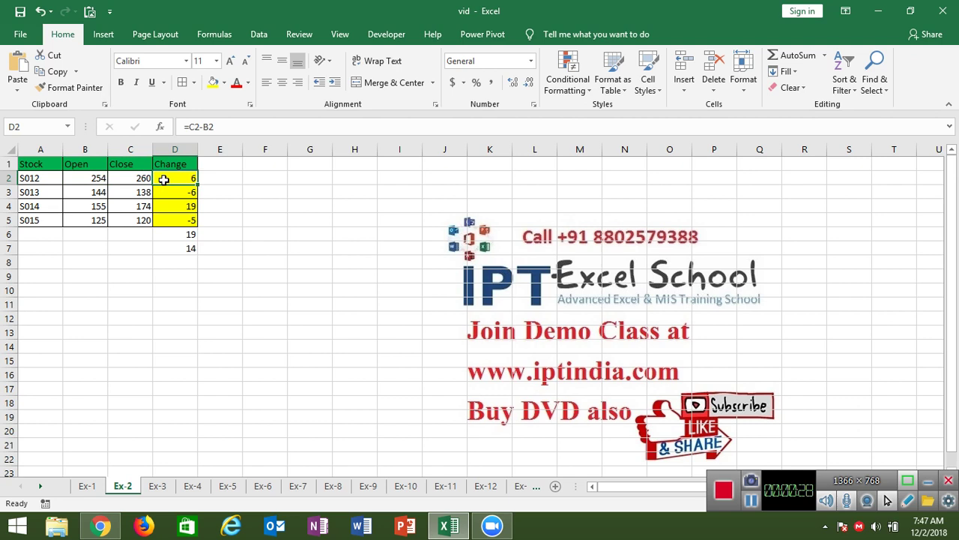
{"action": "key", "text": "Down"}
{"action": "key", "text": "Down"}
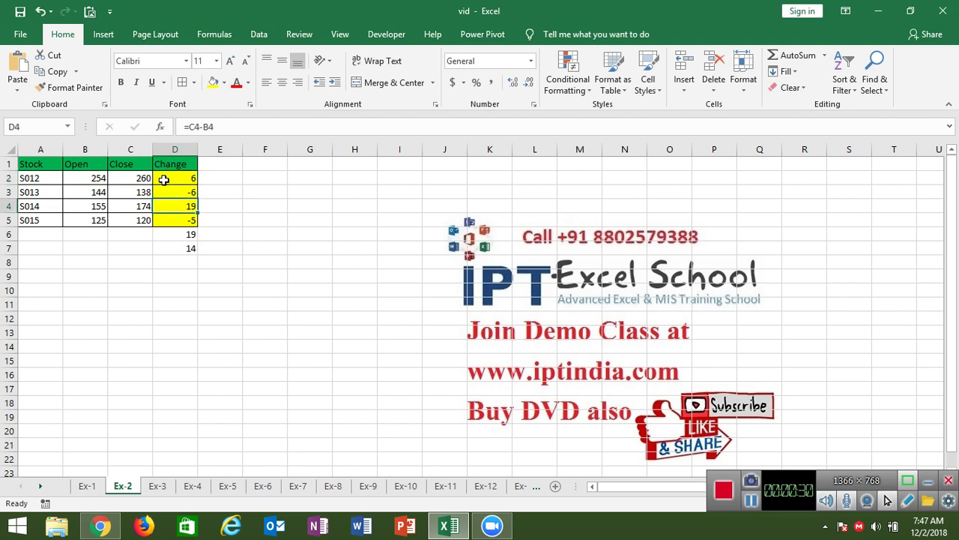
{"action": "key", "text": "Down"}
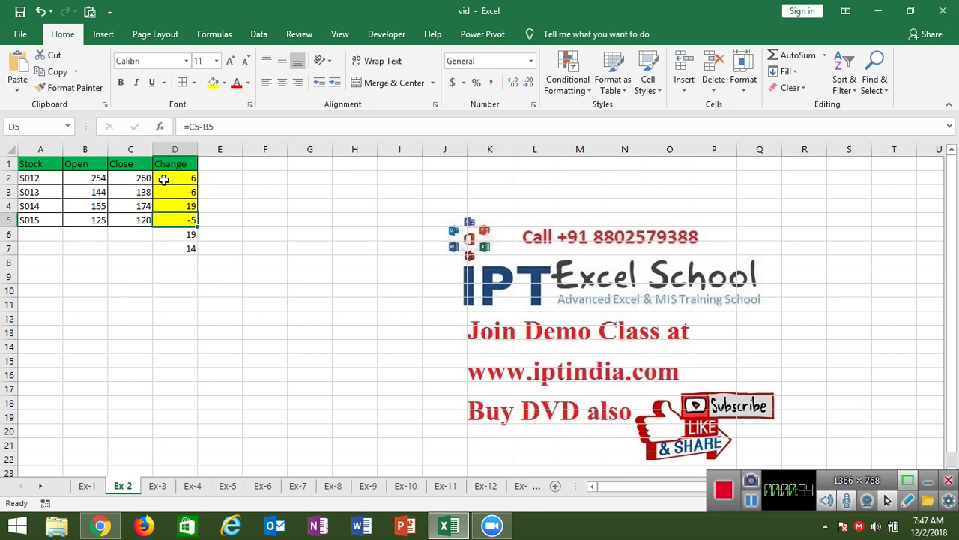
{"action": "key", "text": "Left"}
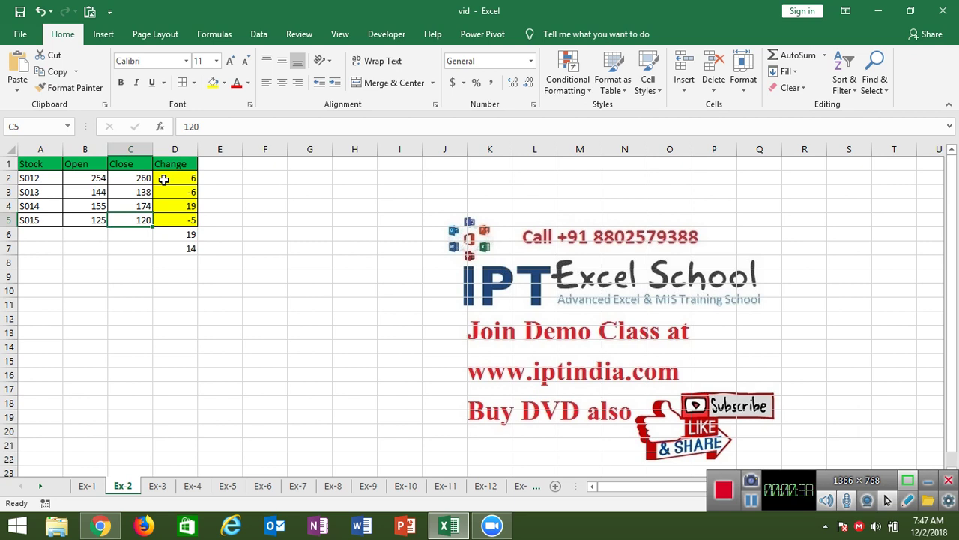
{"action": "key", "text": "Right"}
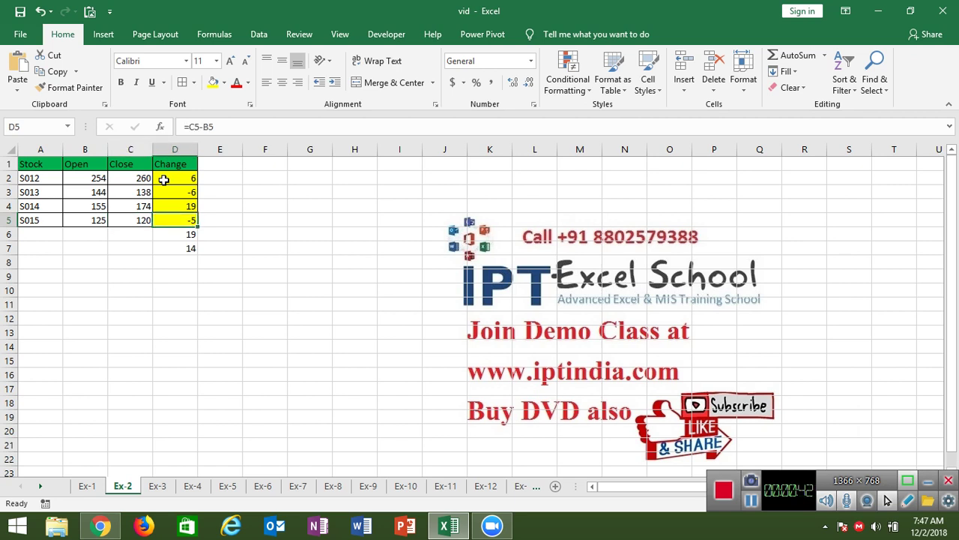
{"action": "key", "text": "Left"}
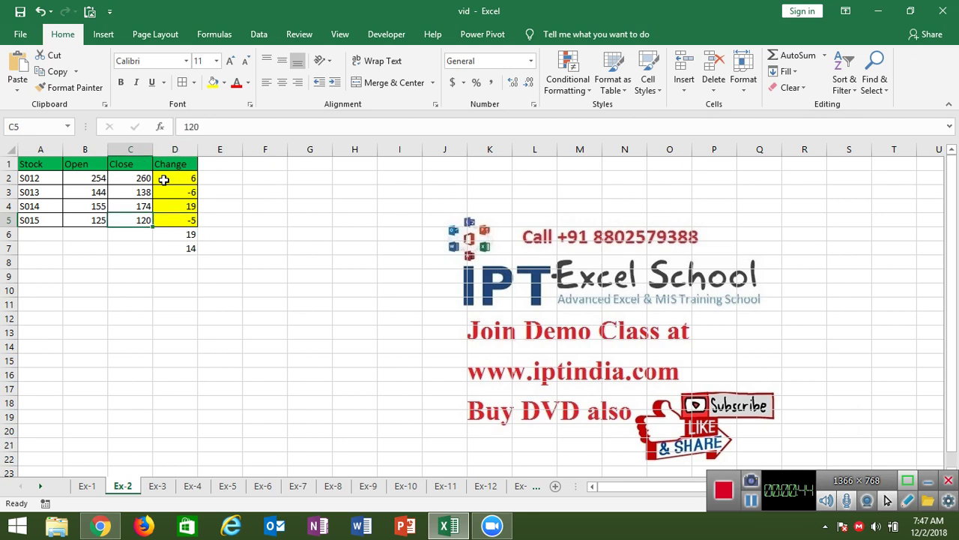
{"action": "key", "text": "Up"}
{"action": "key", "text": "Up"}
{"action": "key", "text": "Up"}
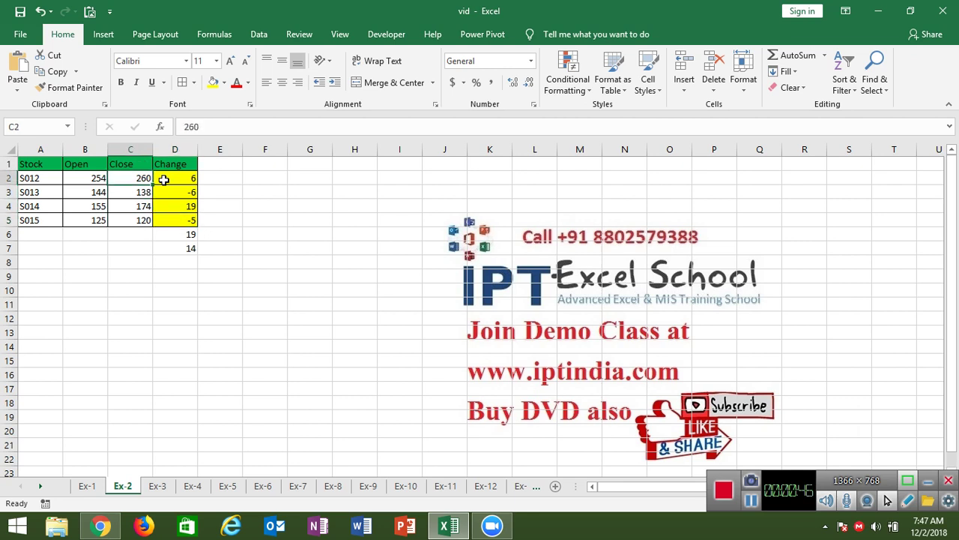
- Clear the existing Change values in D2:D5
{"action": "key", "text": "Right"}
{"action": "key", "text": "shift+Down"}
{"action": "key", "text": "shift+Down"}
{"action": "key", "text": "shift+Down"}
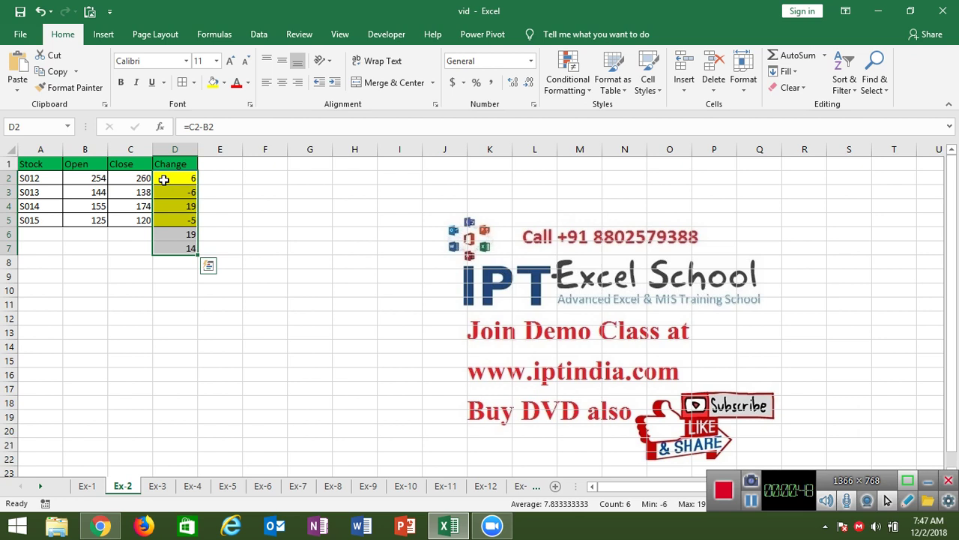
{"action": "key", "text": "Up"}
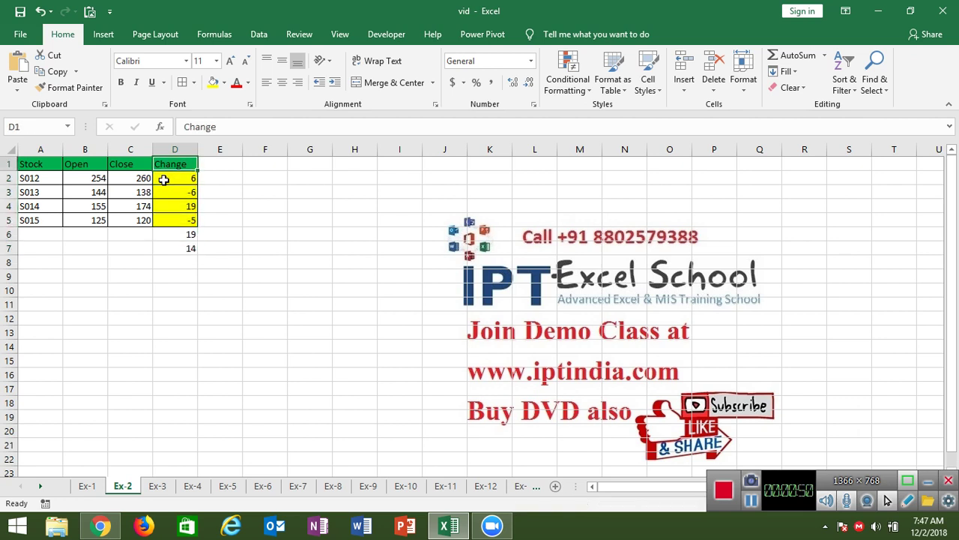
{"action": "key", "text": "Down"}
{"action": "key", "text": "shift+Down"}
{"action": "key", "text": "shift+Down"}
{"action": "key", "text": "shift+Down"}
{"action": "key", "text": "Delete"}
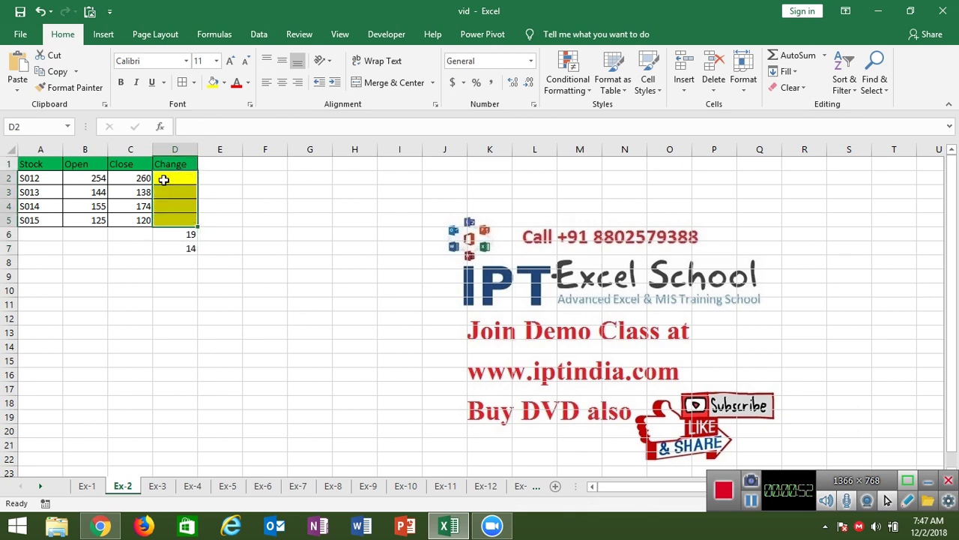
{"action": "key", "text": "Left"}
- Enter =C2-B2 in D2 and fill it down through D5, giving 6, -6, 19, -5
{"action": "key", "text": "Right"}
{"action": "type", "text": "="}
{"action": "key", "text": "Left"}
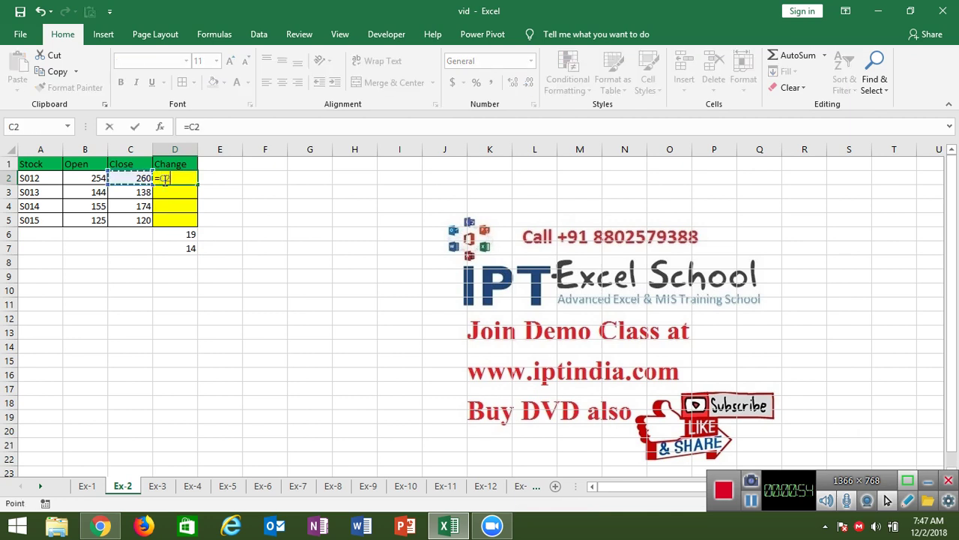
{"action": "type", "text": "-"}
{"action": "key", "text": "Left"}
{"action": "key", "text": "Left"}
{"action": "key", "text": "ctrl+Return"}
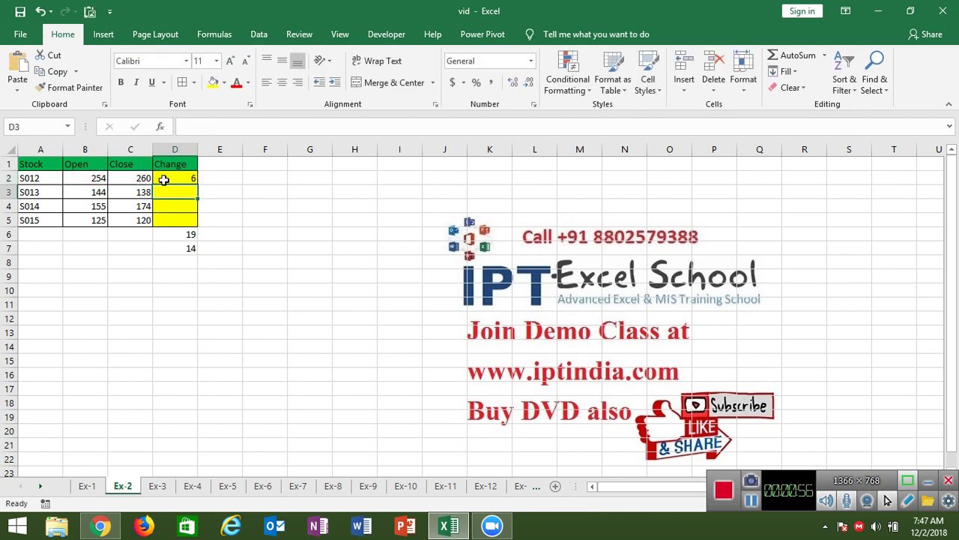
{"action": "key", "text": "shift+Down"}
{"action": "key", "text": "shift+Down"}
{"action": "key", "text": "shift+Down"}
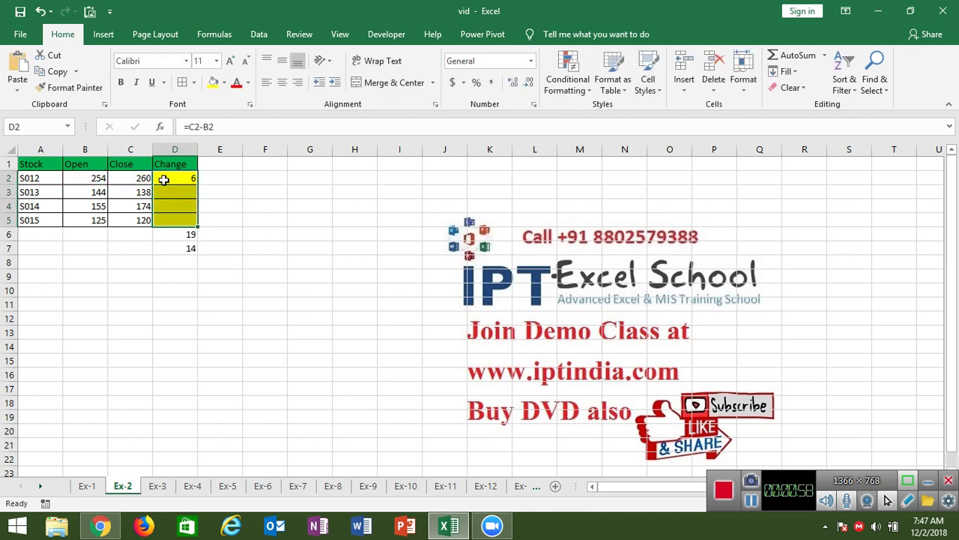
{"action": "key", "text": "ctrl+d"}
{"action": "key", "text": "Down"}
{"action": "key", "text": "Down"}
{"action": "key", "text": "Down"}
{"action": "key", "text": "Down"}
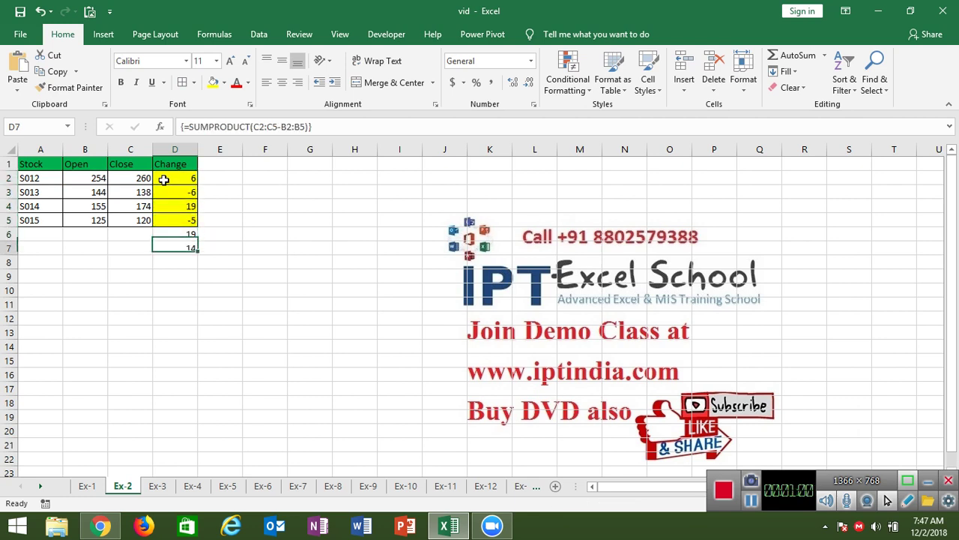
- Review the SUMPRODUCT total in D7 and clear the MAX result in D6
{"action": "key", "text": "Up"}
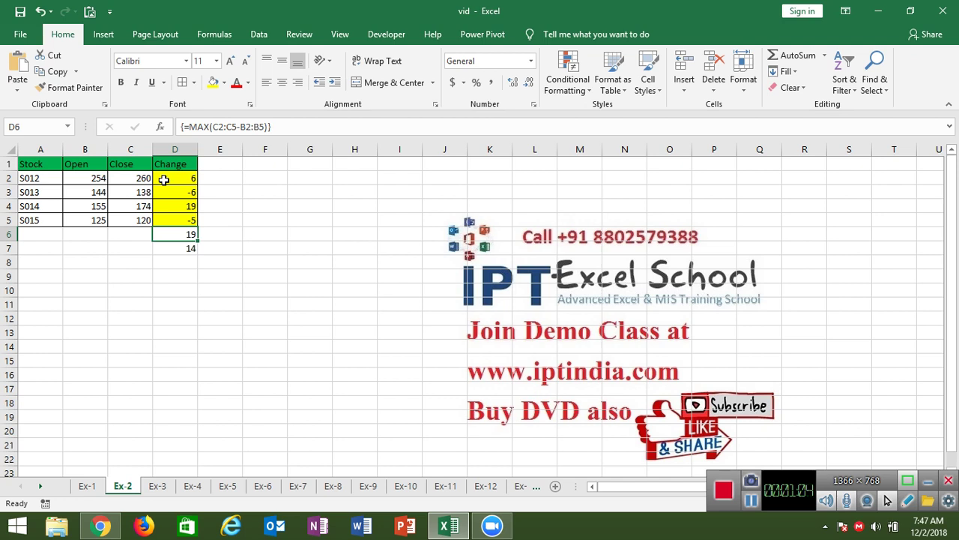
{"action": "key", "text": "Down"}
{"action": "key", "text": "Up"}
{"action": "key", "text": "shift+Down"}
{"action": "key", "text": "Up"}
{"action": "key", "text": "Down"}
{"action": "key", "text": "Delete"}
- Clear the Change values in D2:D5, leaving only the total 14 in D7
{"action": "key", "text": "Up"}
{"action": "key", "text": "shift+Up"}
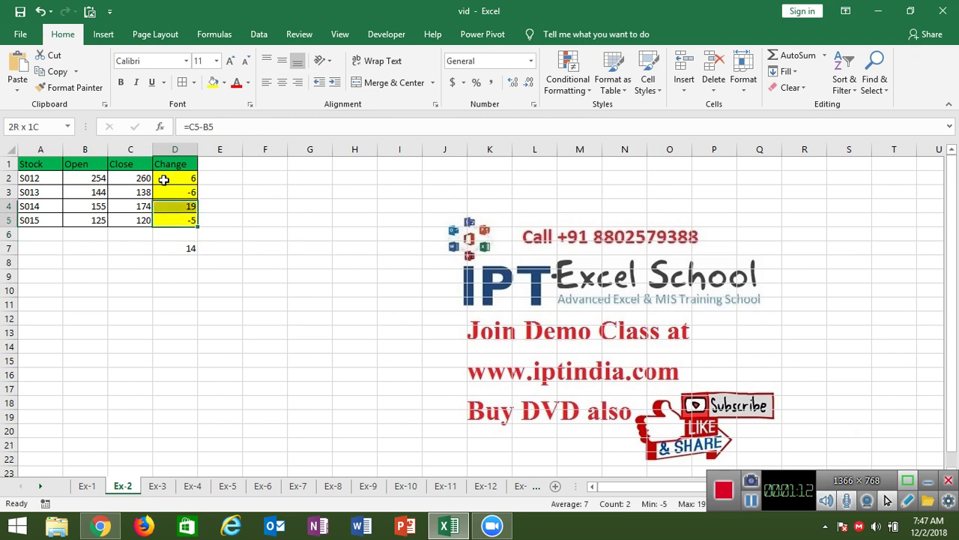
{"action": "key", "text": "shift+Up"}
{"action": "key", "text": "shift+Up"}
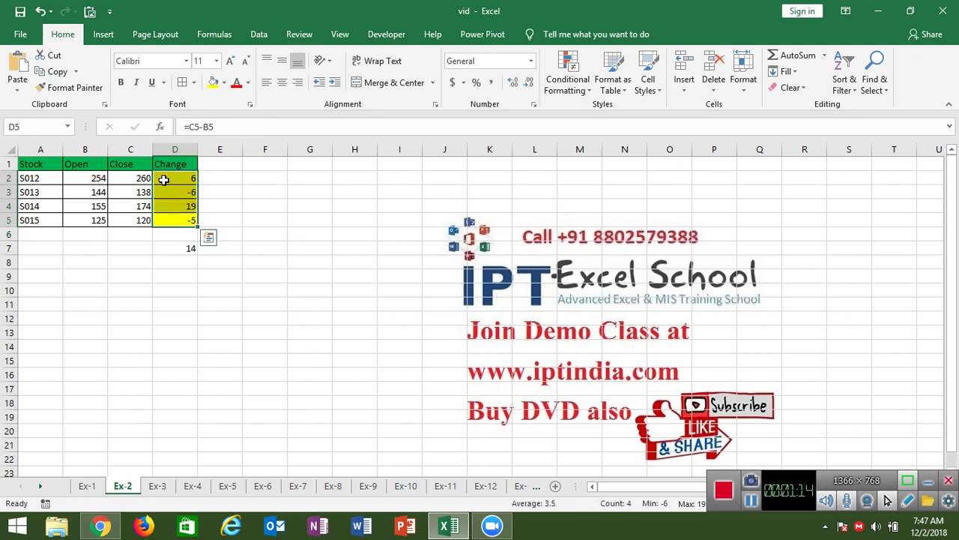
{"action": "key", "text": "Delete"}
{"action": "key", "text": "Down"}
{"action": "key", "text": "Down"}
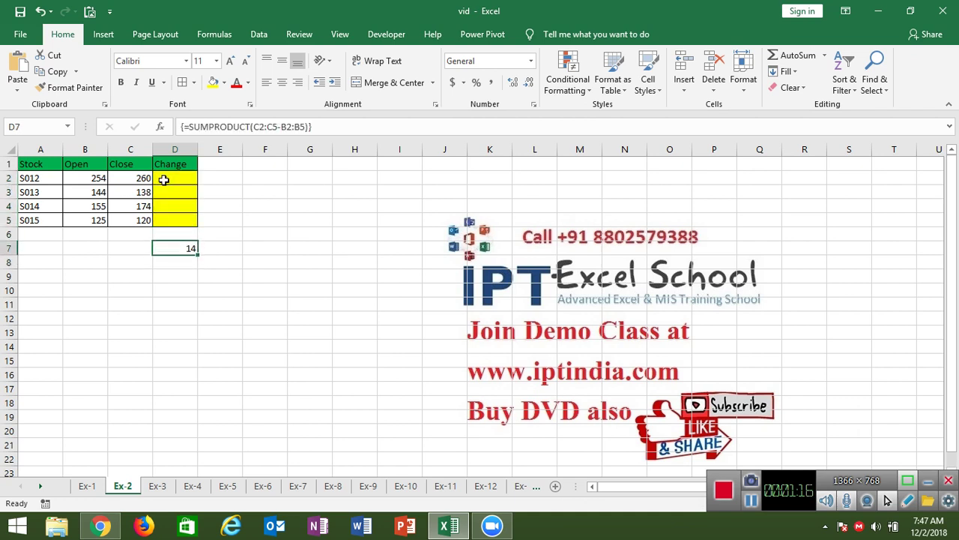
- Inspect the existing SUMPRODUCT formula in D7 without changing it
{"action": "left_click", "coordinate": [140, 234]}
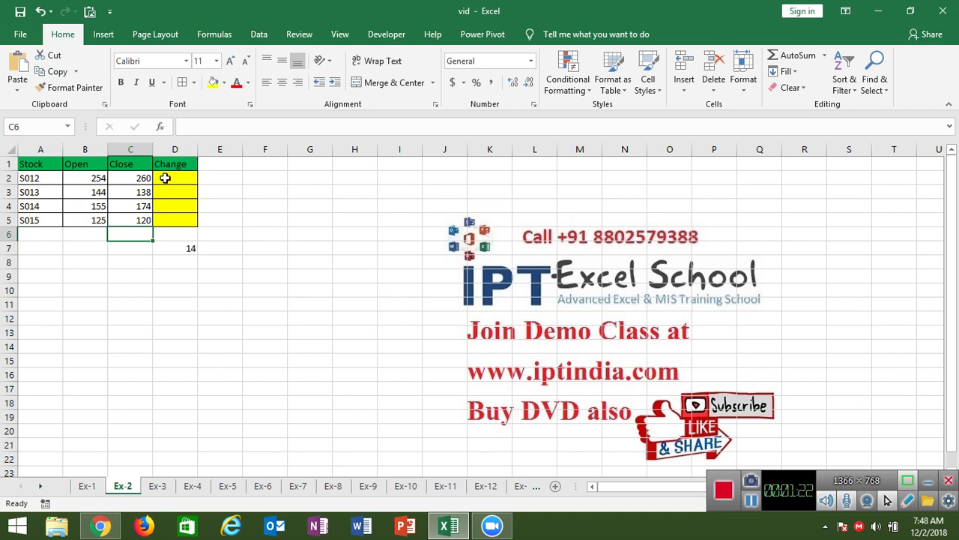
{"action": "left_click", "coordinate": [188, 248]}
{"action": "double_click", "coordinate": [185, 248]}
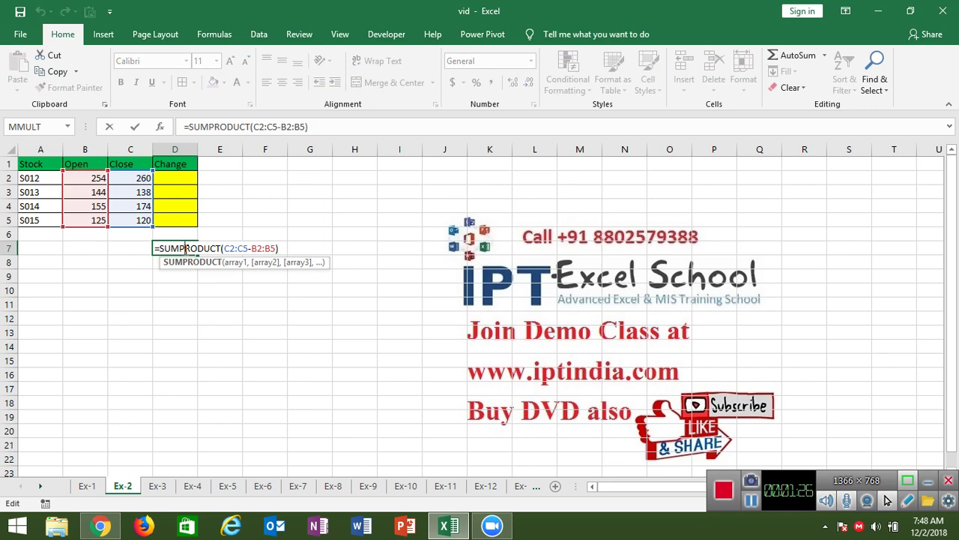
{"action": "key", "text": "Escape"}
- Enter {=SUMPRODUCT(C2:C5-B2:B5)} in C6 as an array formula, returning 14
{"action": "left_click", "coordinate": [142, 236]}
{"action": "type", "text": "="}
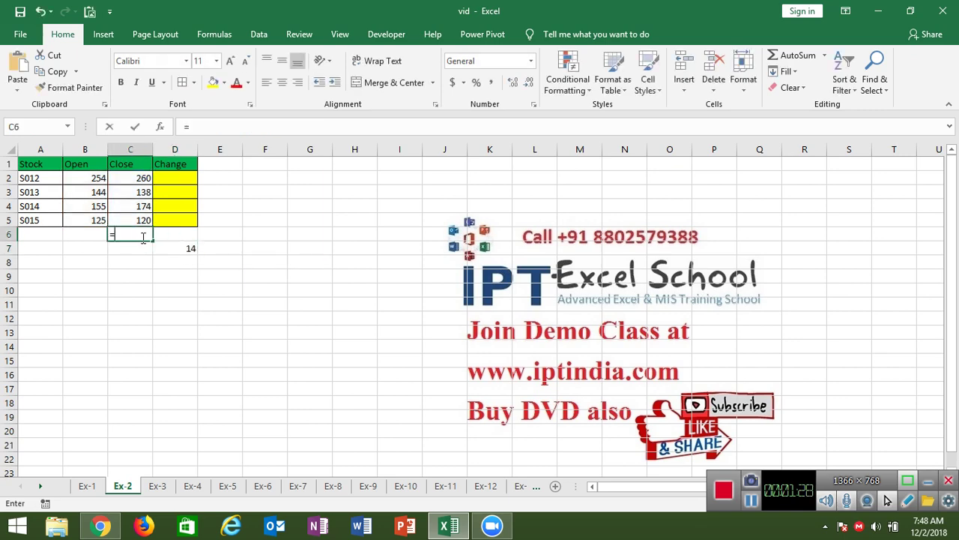
{"action": "type", "text": "sum"}
{"action": "key", "text": "Down"}
{"action": "key", "text": "Down"}
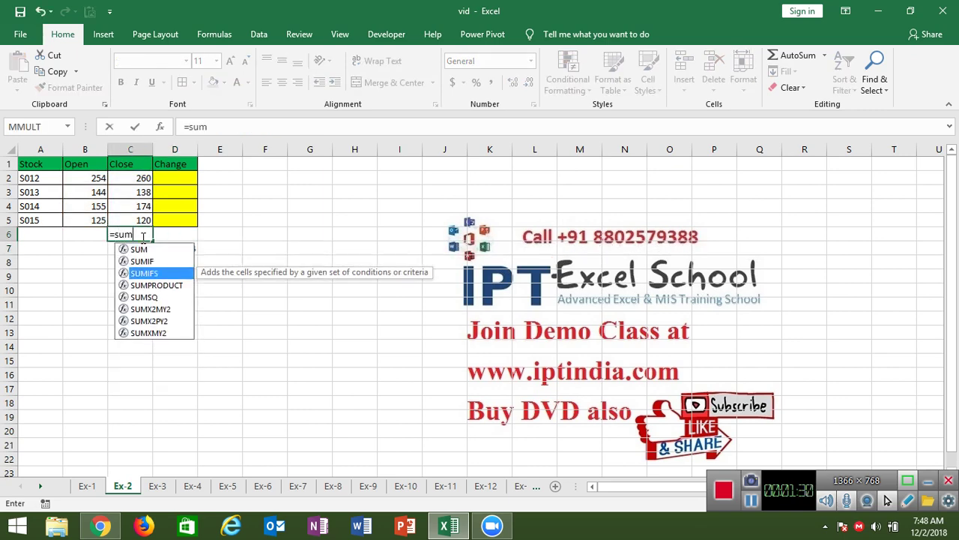
{"action": "key", "text": "Down"}
{"action": "key", "text": "Down"}
{"action": "key", "text": "Up"}
{"action": "key", "text": "Tab"}
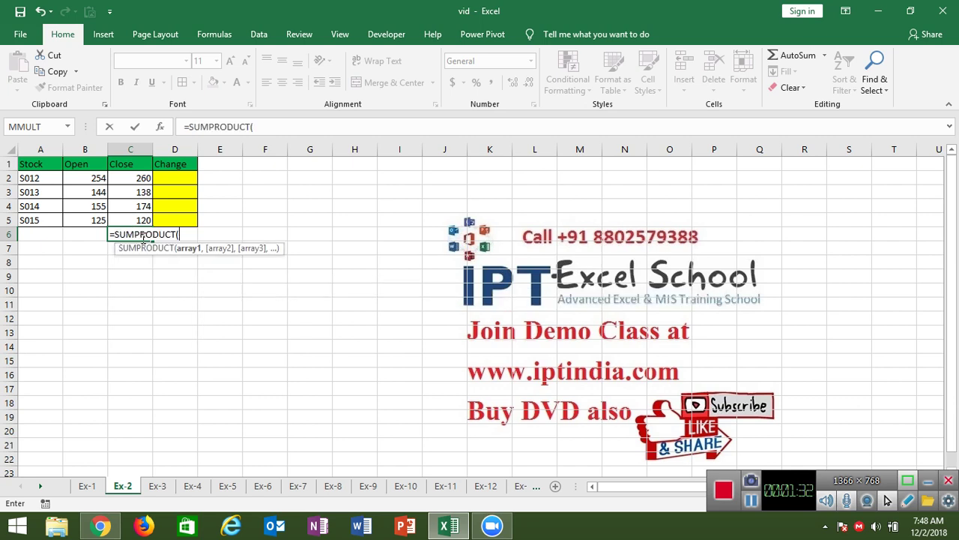
{"action": "left_click_drag", "start_coordinate": [143, 177], "coordinate": [143, 214]}
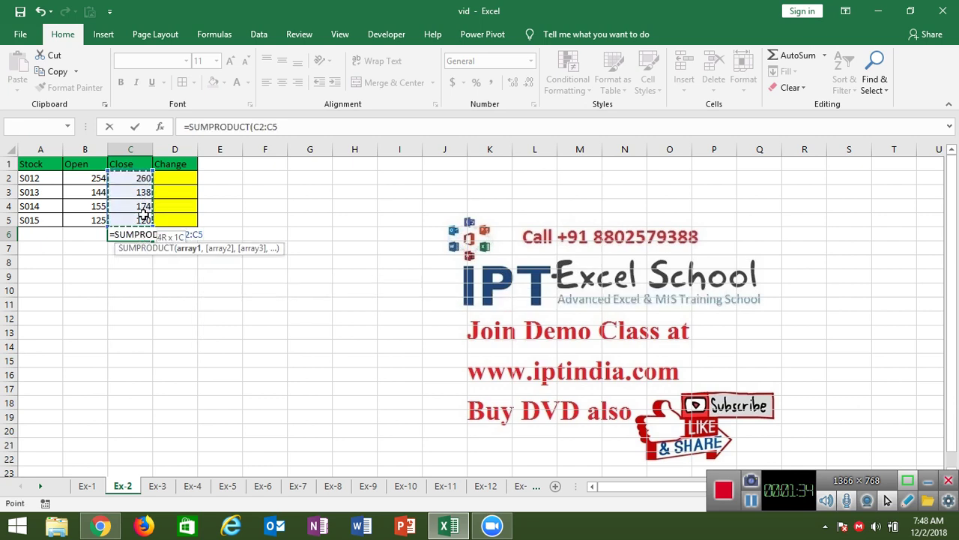
{"action": "type", "text": "-"}
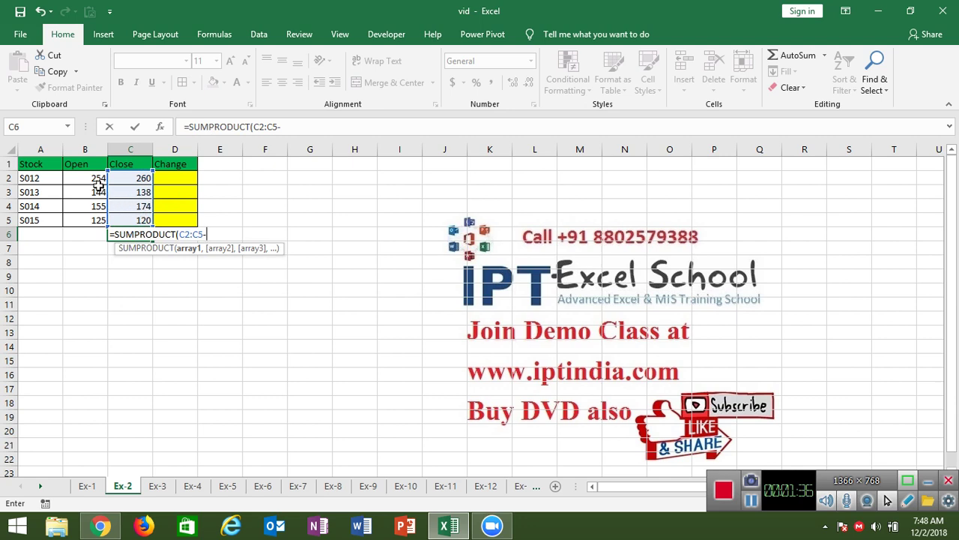
{"action": "left_click_drag", "start_coordinate": [94, 178], "coordinate": [94, 218]}
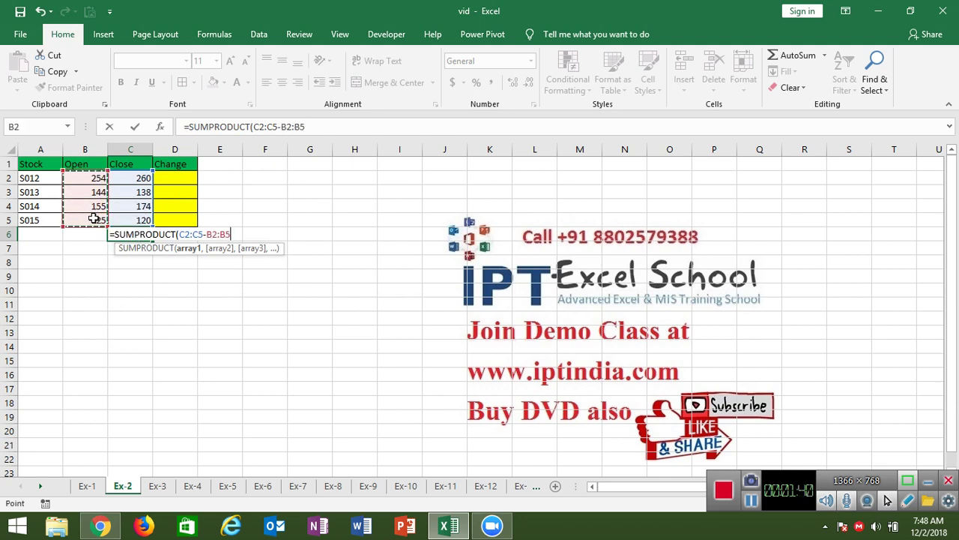
{"action": "key", "text": "ctrl+shift+Return"}
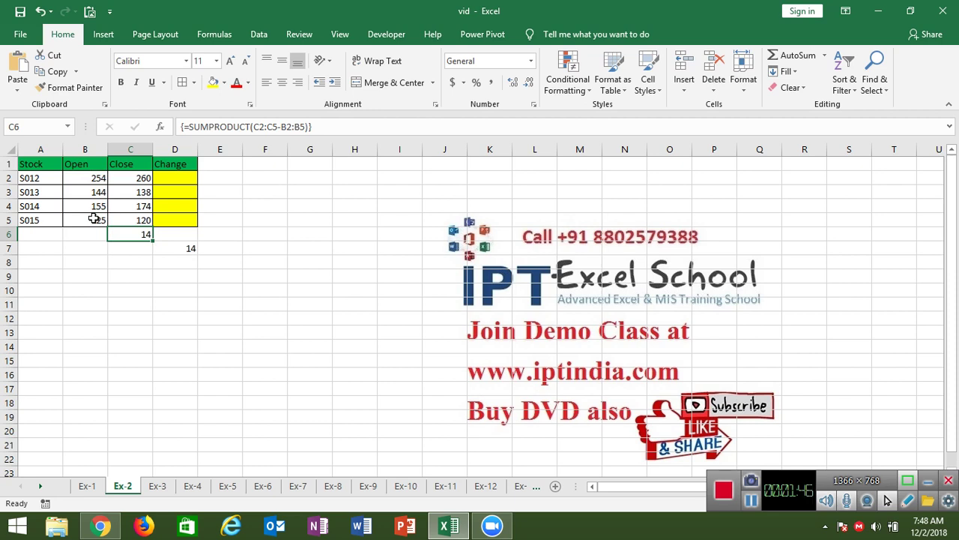
{"action": "key", "text": "Down"}
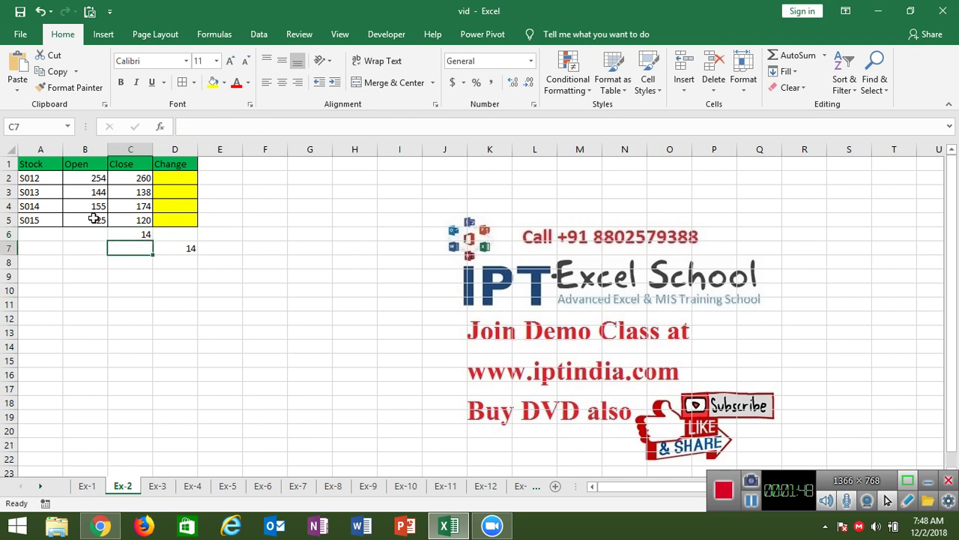
{"action": "key", "text": "Left"}
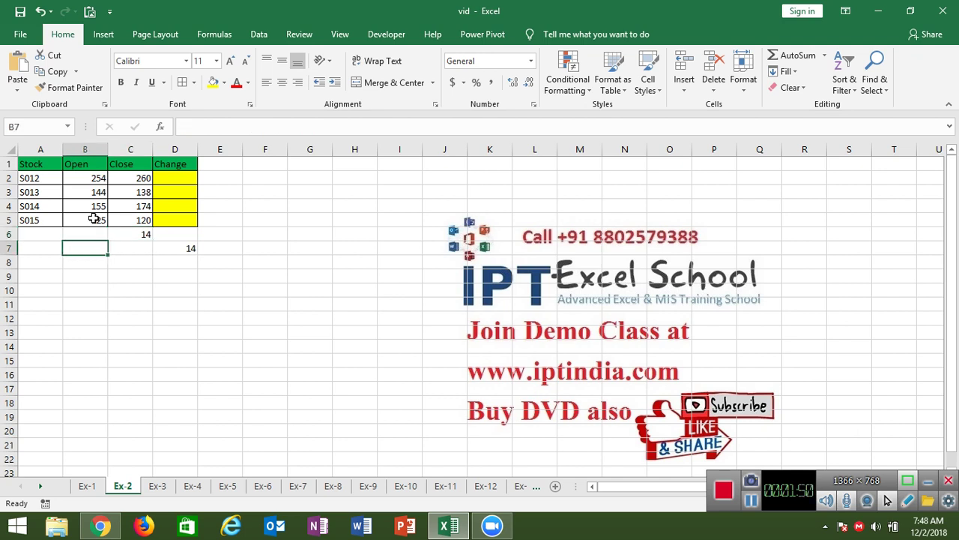
- Add the labels 'High' in B8 and 'Low' in C8
{"action": "key", "text": "Down"}
{"action": "type", "text": "Hi"}
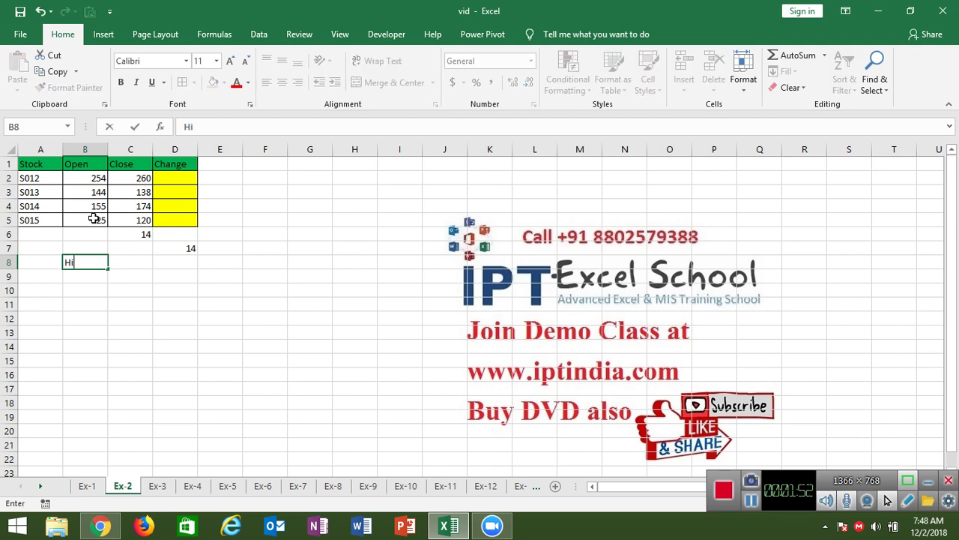
{"action": "type", "text": "gh"}
{"action": "key", "text": "Tab"}
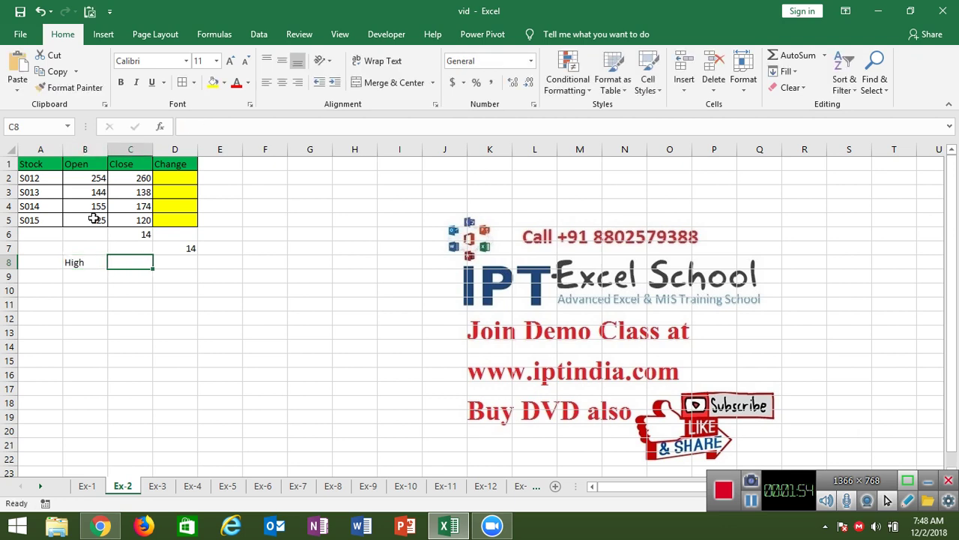
{"action": "type", "text": "Lo"}
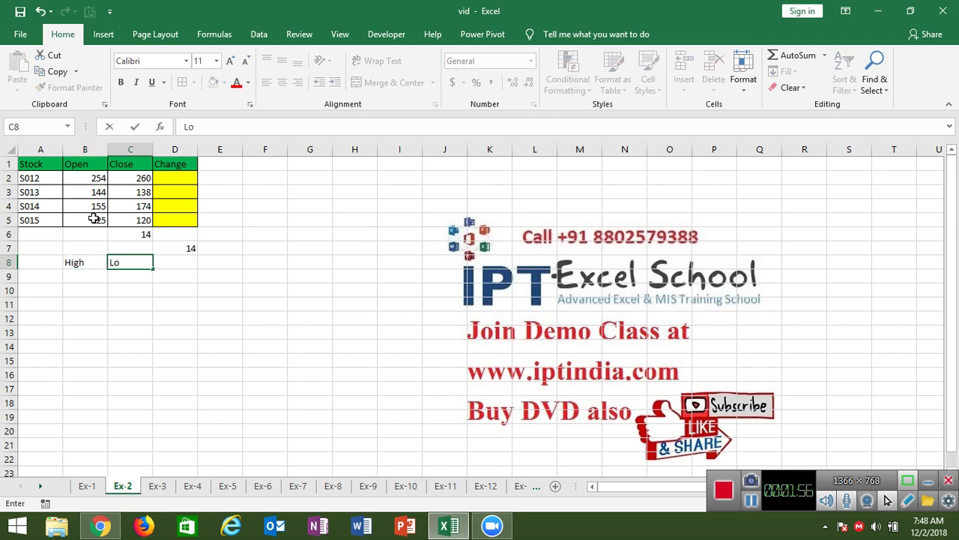
{"action": "type", "text": "c"}
{"action": "key", "text": "BackSpace"}
{"action": "type", "text": "w"}
{"action": "key", "text": "Return"}
- Enter {=MAX(C2:C5-B2:B5)} in B9 as an array formula, returning 19
{"action": "type", "text": "=m"}
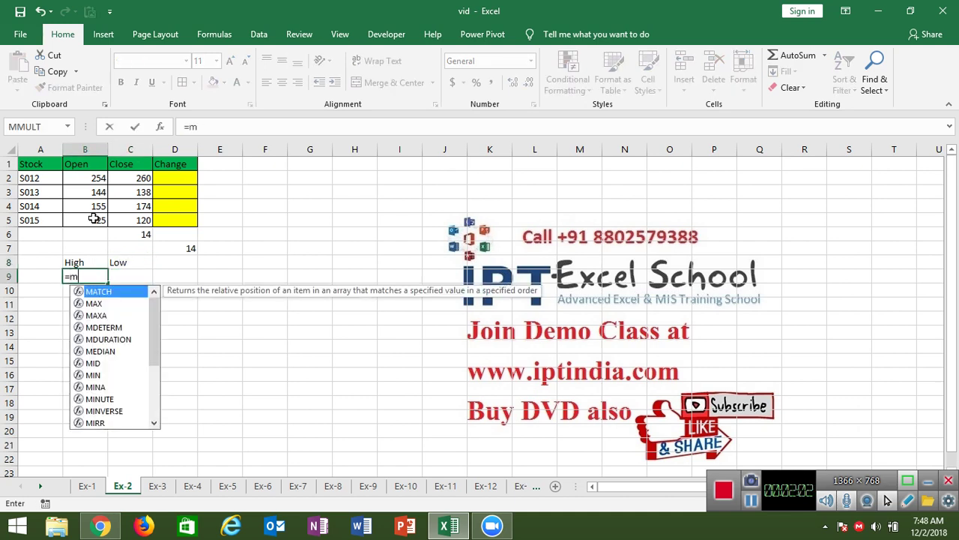
{"action": "type", "text": "a"}
{"action": "key", "text": "Down"}
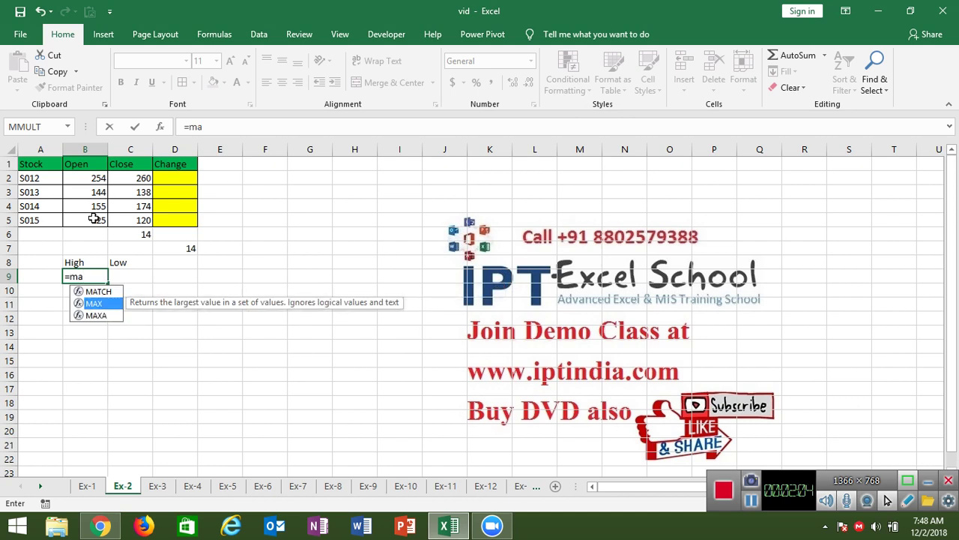
{"action": "key", "text": "Tab"}
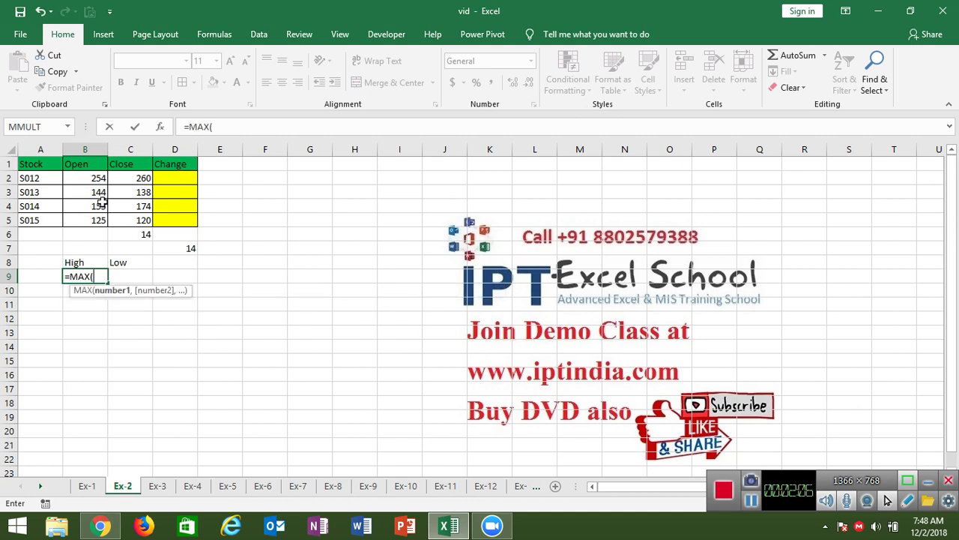
{"action": "left_click_drag", "start_coordinate": [135, 181], "coordinate": [135, 217]}
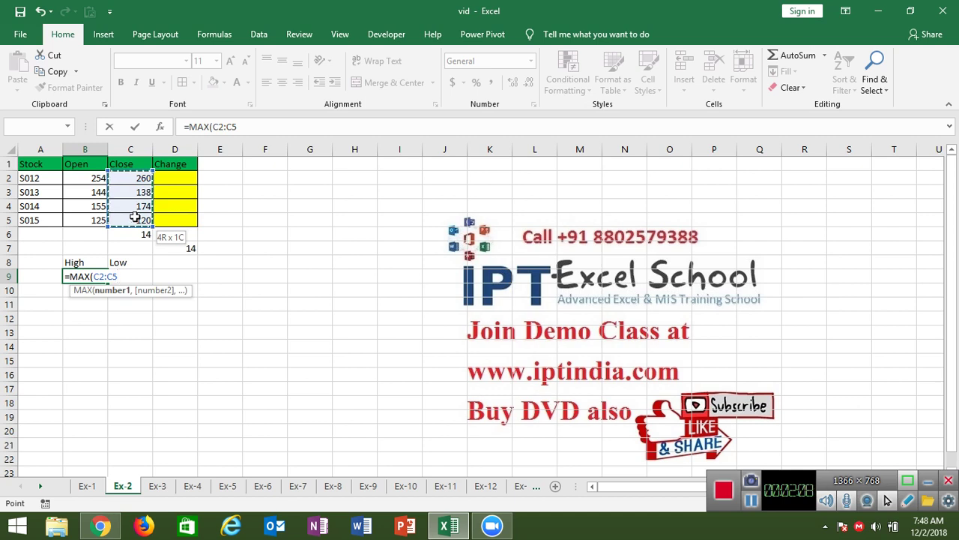
{"action": "type", "text": "-"}
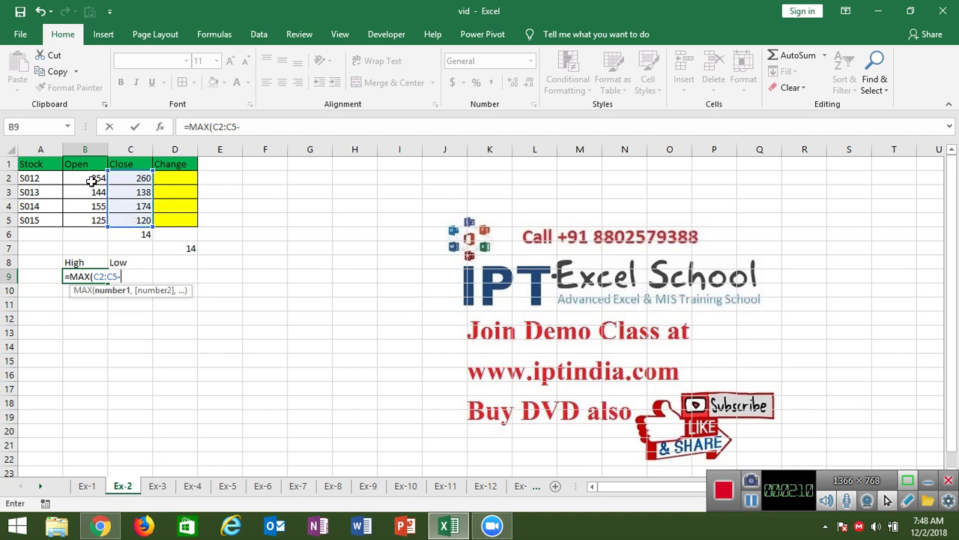
{"action": "left_click_drag", "start_coordinate": [93, 182], "coordinate": [93, 214]}
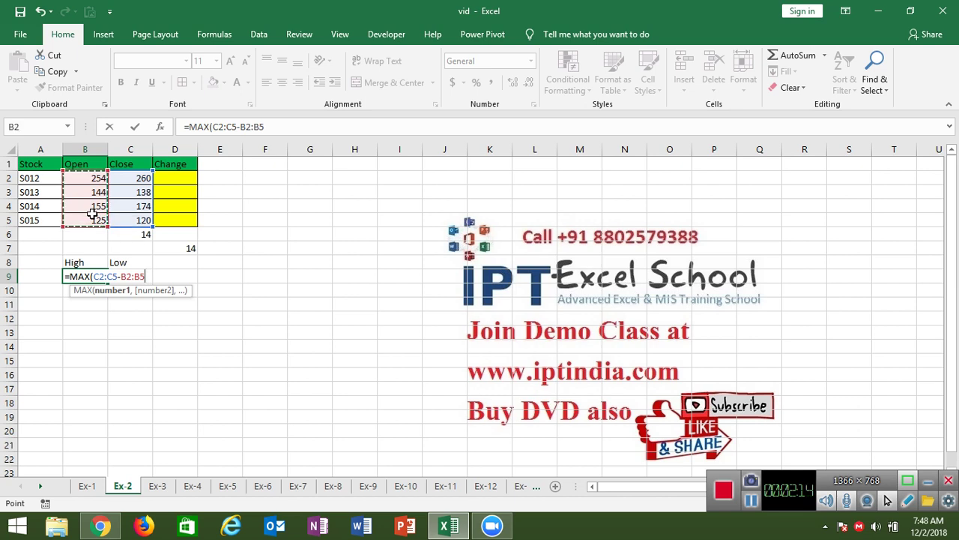
{"action": "key", "text": "ctrl+Return"}
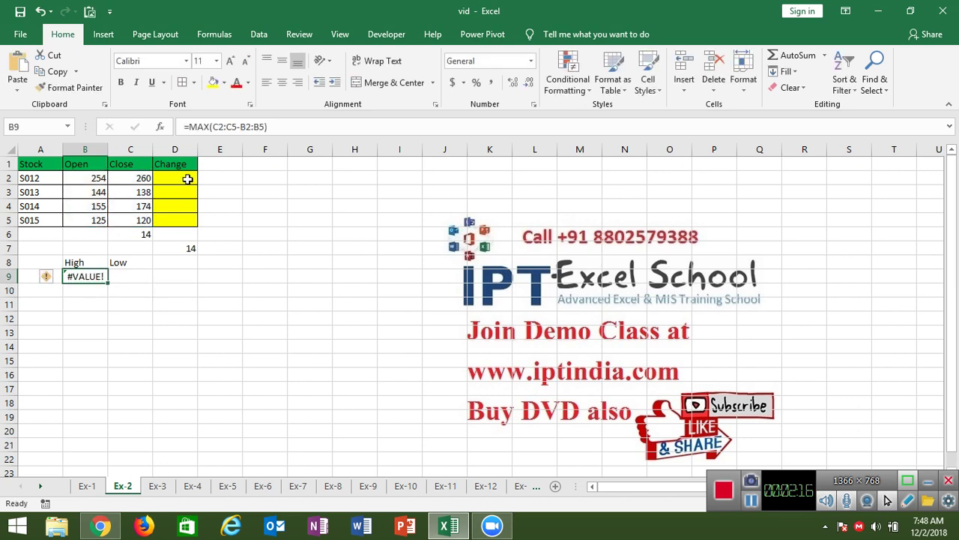
{"action": "left_click", "coordinate": [205, 129]}
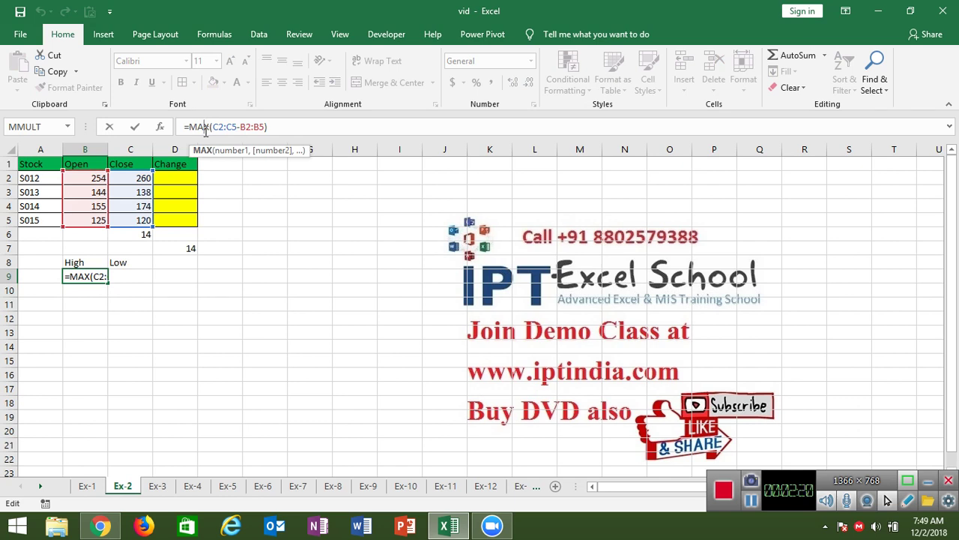
{"action": "key", "text": "ctrl+shift+Return"}
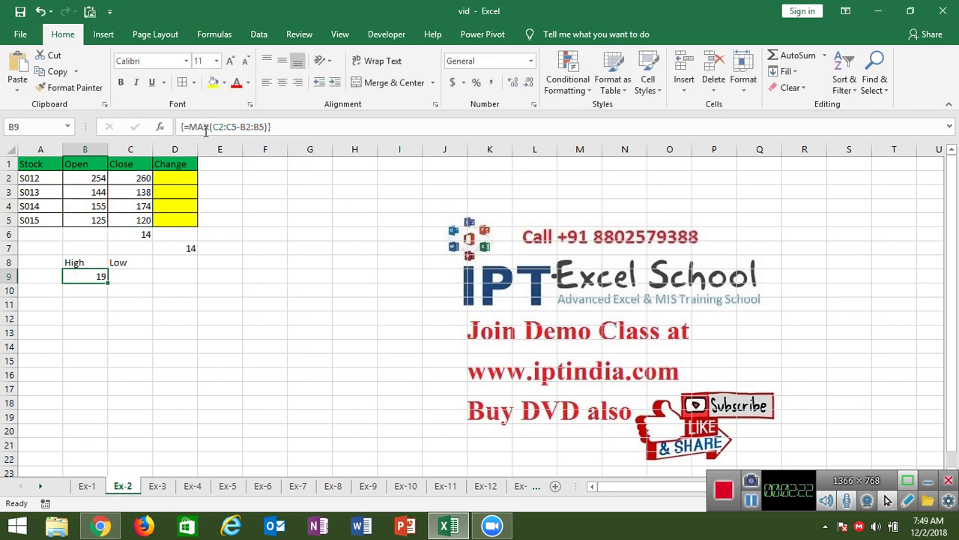
- Enter {=MIN(C2:C5-B2:B5)} in C9 as an array formula, returning -6
{"action": "key", "text": "Right"}
{"action": "type", "text": "="}
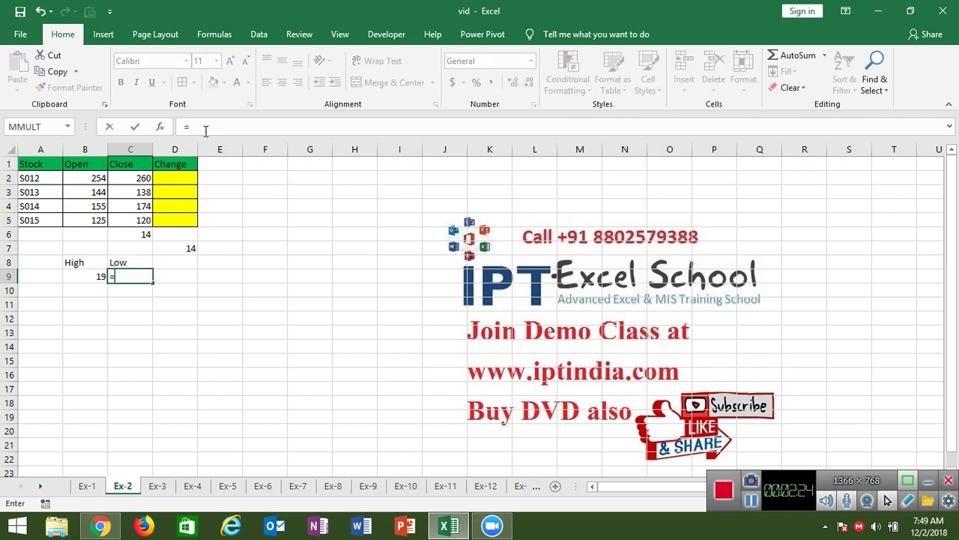
{"action": "type", "text": "min"}
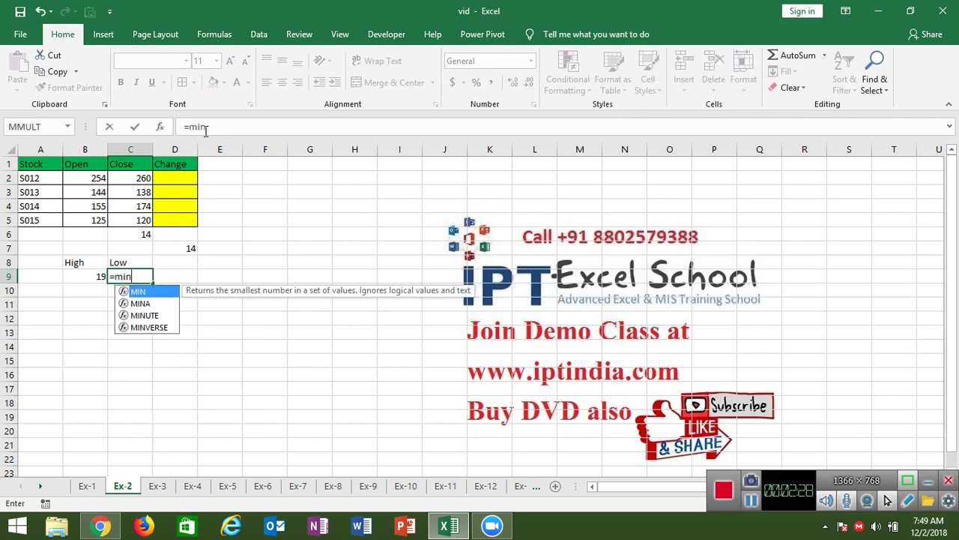
{"action": "key", "text": "Tab"}
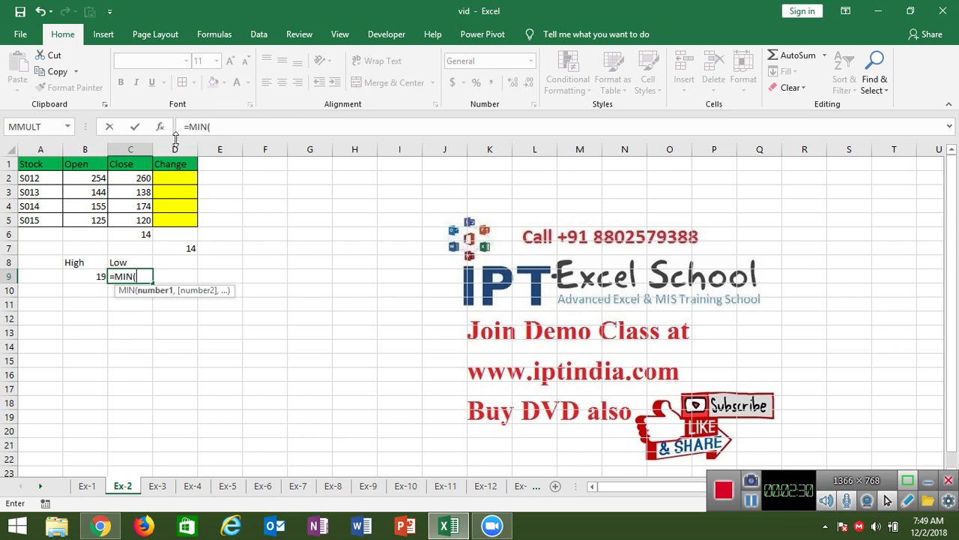
{"action": "left_click_drag", "start_coordinate": [140, 179], "coordinate": [139, 216]}
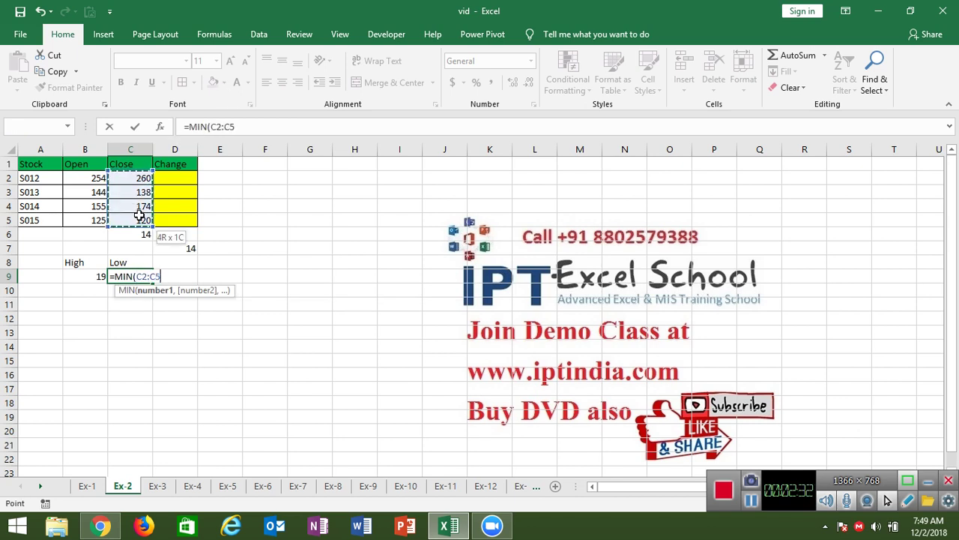
{"action": "type", "text": "-"}
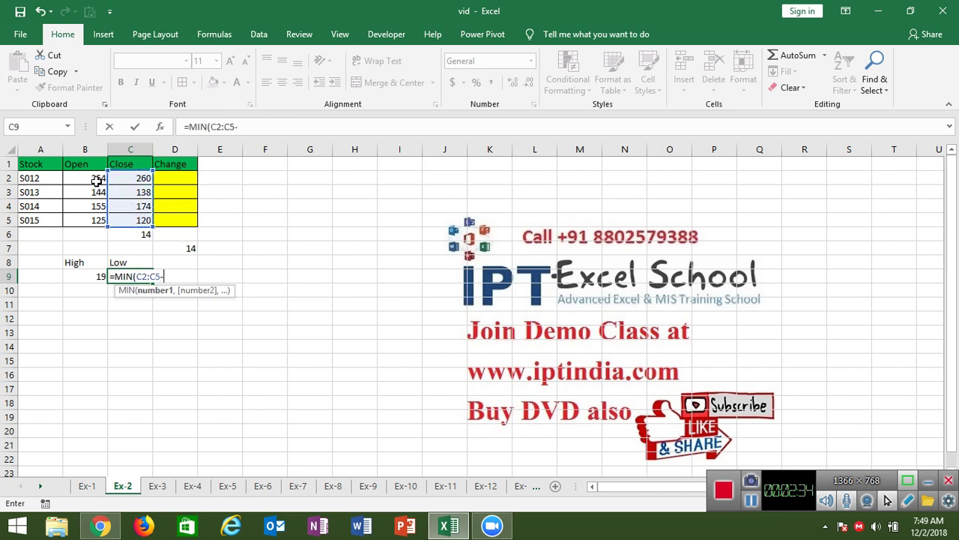
{"action": "left_click_drag", "start_coordinate": [95, 178], "coordinate": [94, 215]}
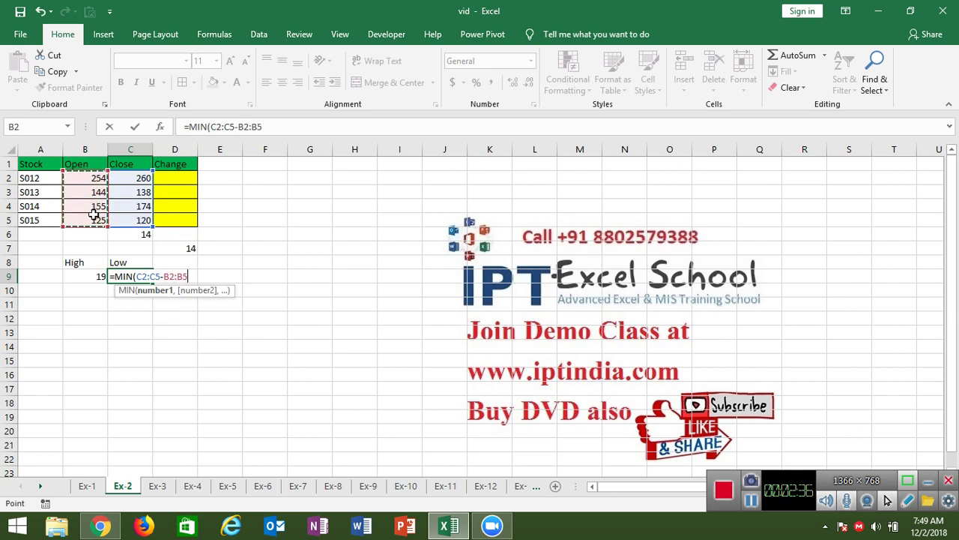
{"action": "key", "text": "ctrl+shift+Return"}
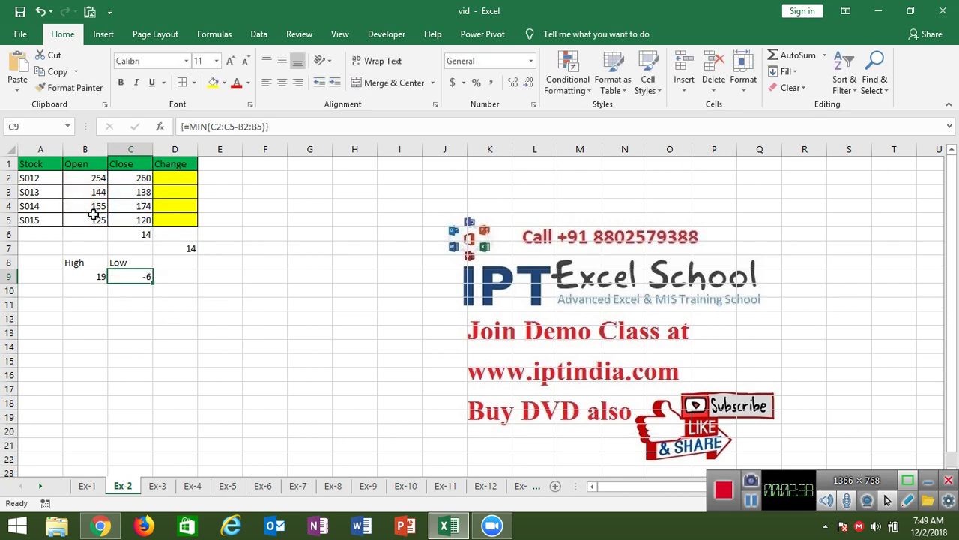
- Review the array formulas in C6, B9 and C9
{"action": "key", "text": "Up"}
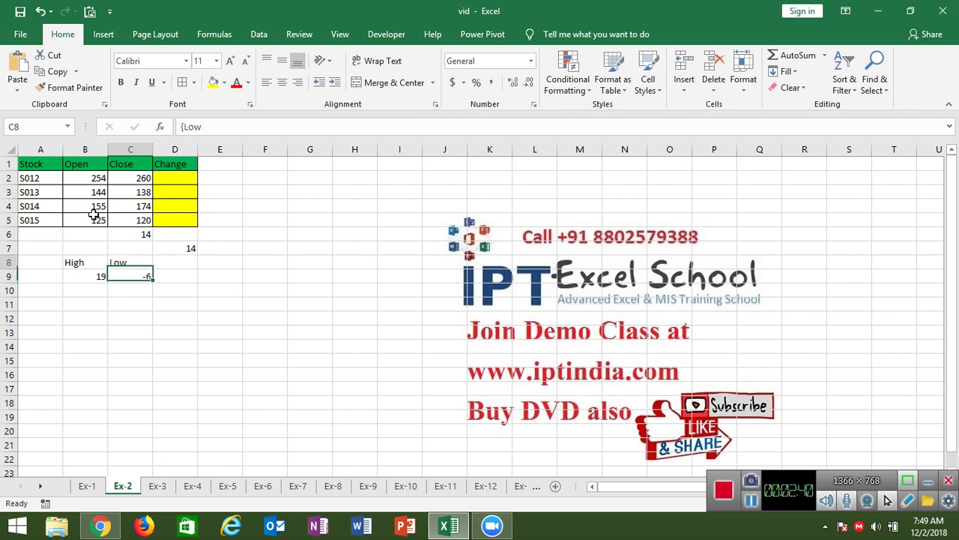
{"action": "key", "text": "Up"}
{"action": "key", "text": "Up"}
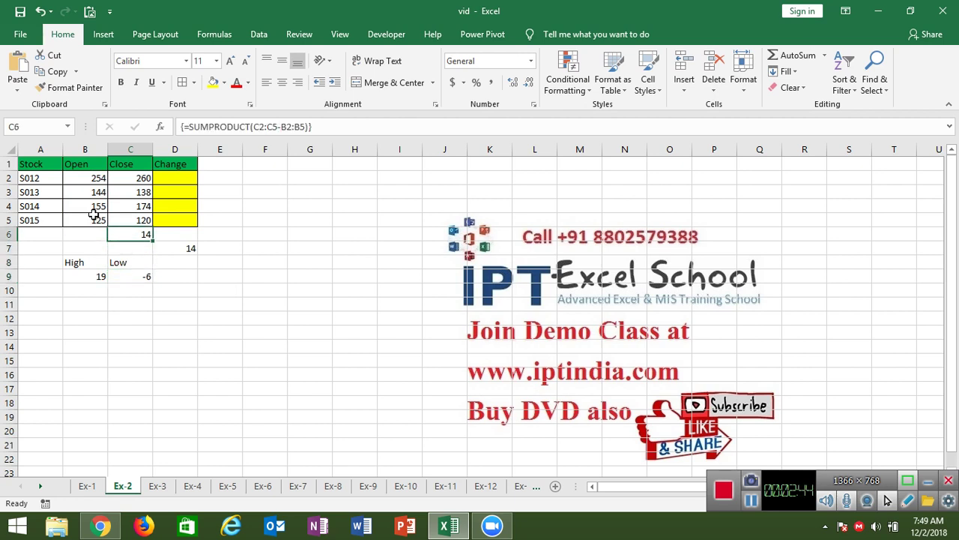
{"action": "key", "text": "Down"}
{"action": "key", "text": "Down"}
{"action": "key", "text": "Down"}
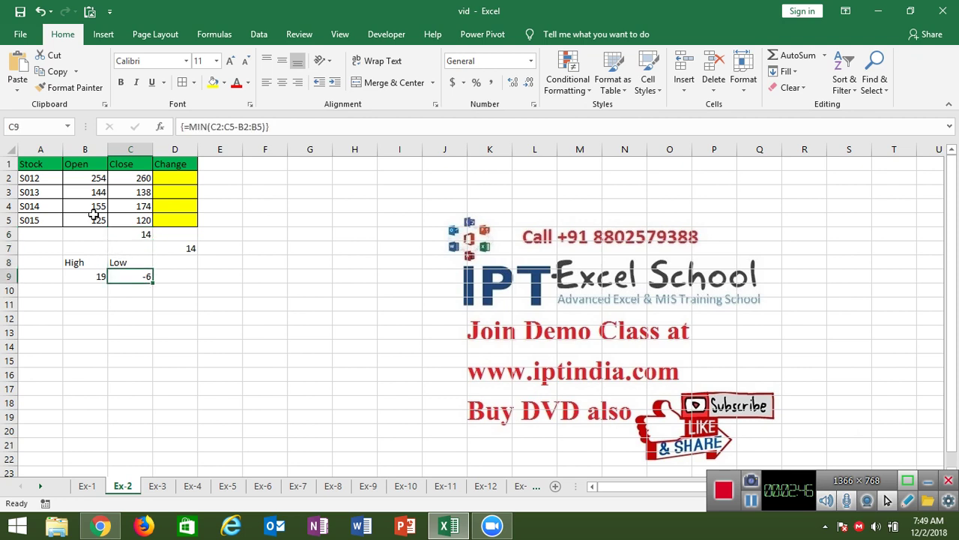
{"action": "key", "text": "Left"}
{"action": "key", "text": "Right"}
- In Chrome's YouTube tab, search for 'iptindia' using the suggestion
{"action": "left_click", "coordinate": [99, 525]}
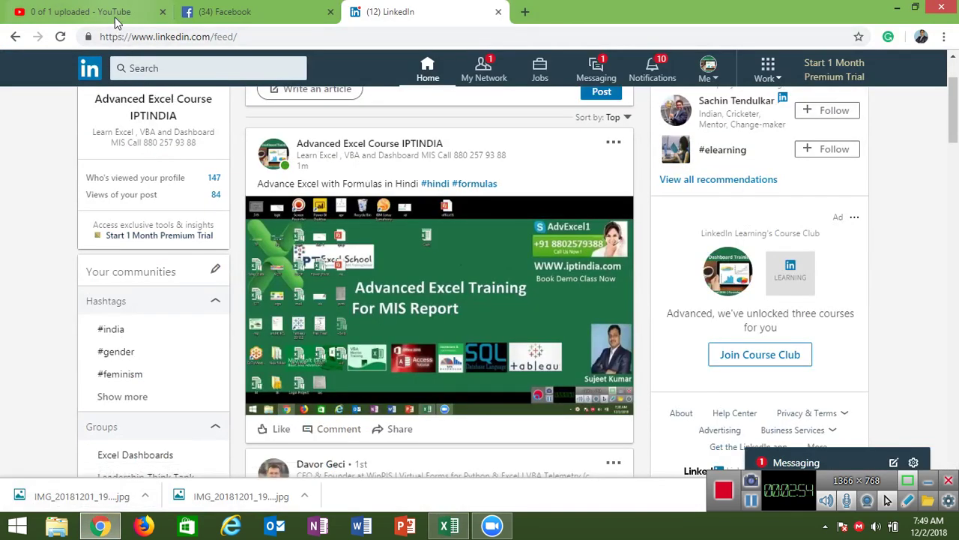
{"action": "left_click", "coordinate": [116, 15]}
{"action": "left_click", "coordinate": [178, 64]}
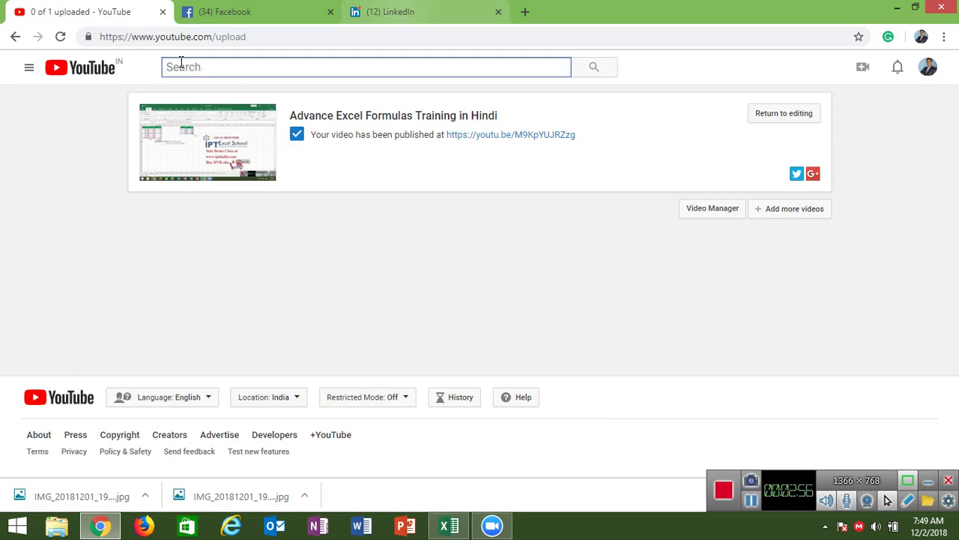
{"action": "type", "text": "ipt"}
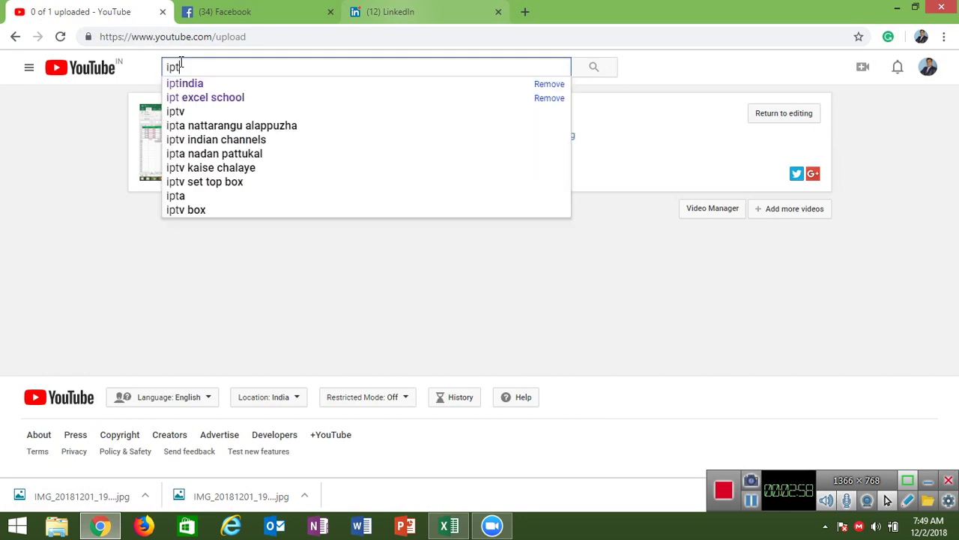
{"action": "key", "text": "Down"}
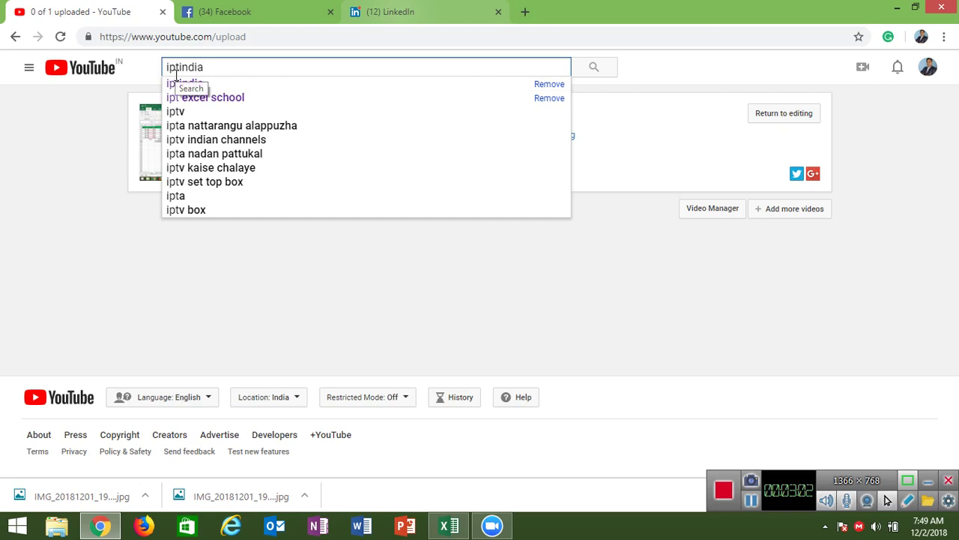
{"action": "key", "text": "Return"}
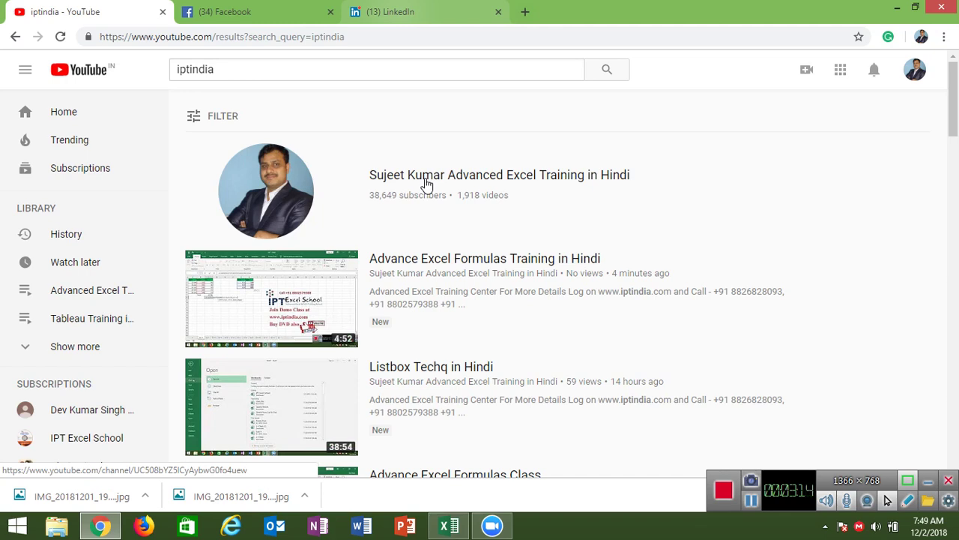
- Open the iptindia channel's Videos tab and scroll through its uploads
{"action": "left_click", "coordinate": [426, 183]}
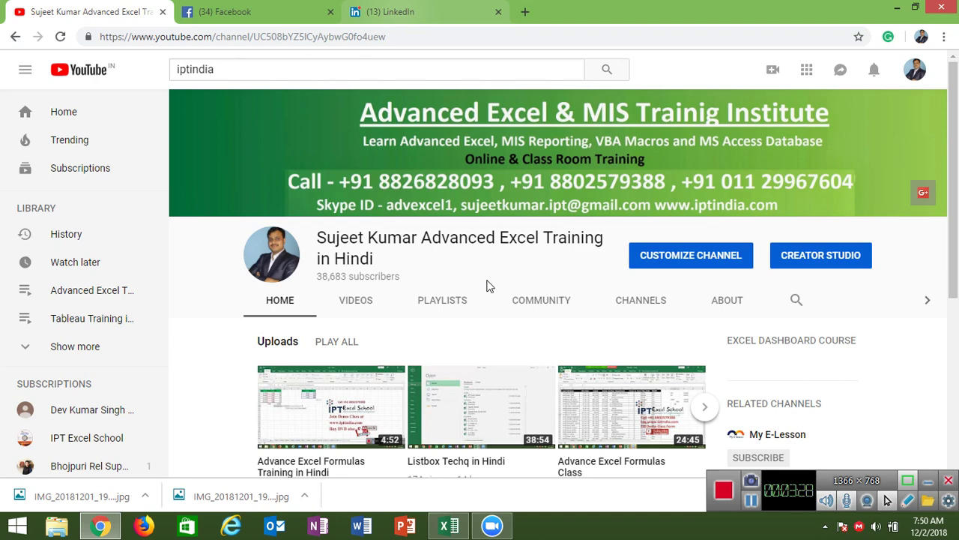
{"action": "left_click", "coordinate": [369, 306]}
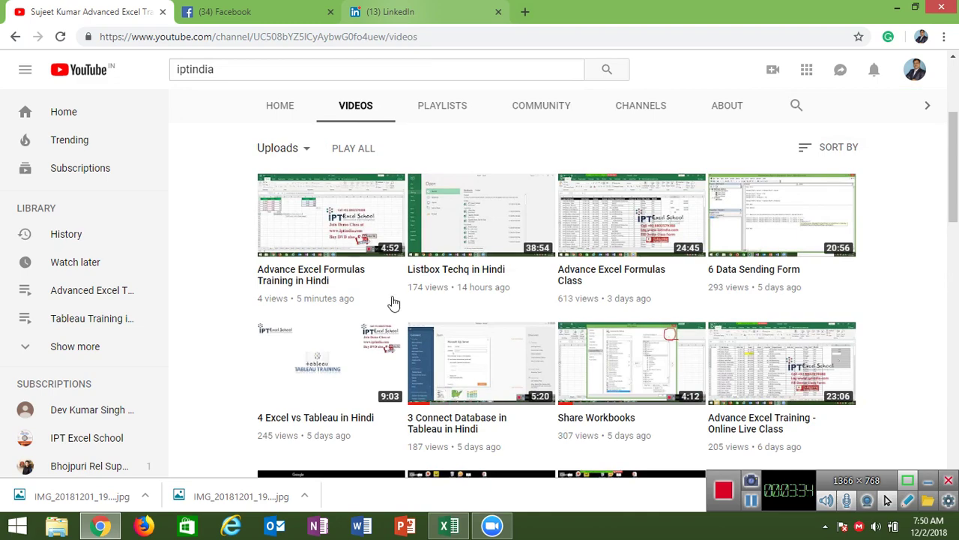
{"action": "mouse_move", "coordinate": [952, 176]}
{"action": "left_mouse_down"}
{"action": "mouse_move", "coordinate": [955, 412]}
{"action": "mouse_move", "coordinate": [942, 127]}
{"action": "left_mouse_up"}
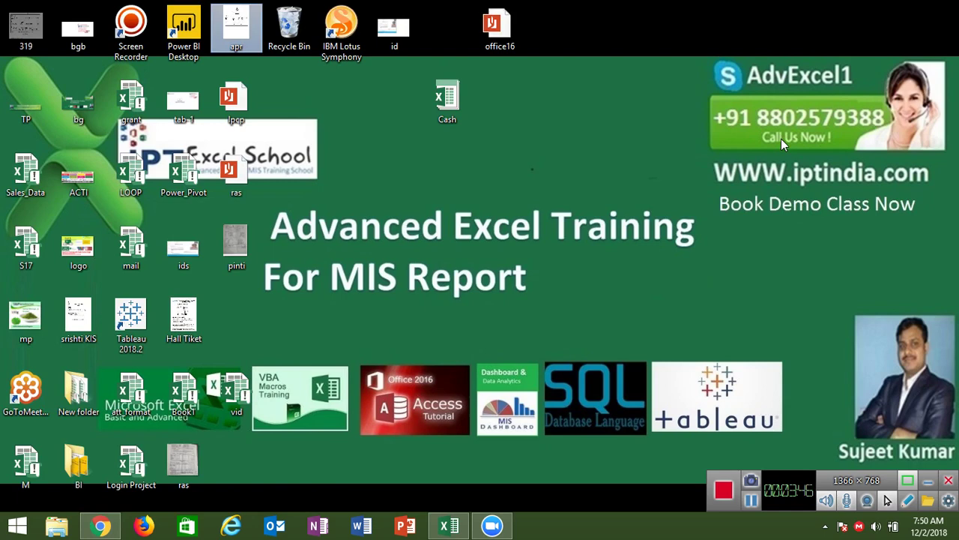
{"action": "left_click", "coordinate": [492, 526]}
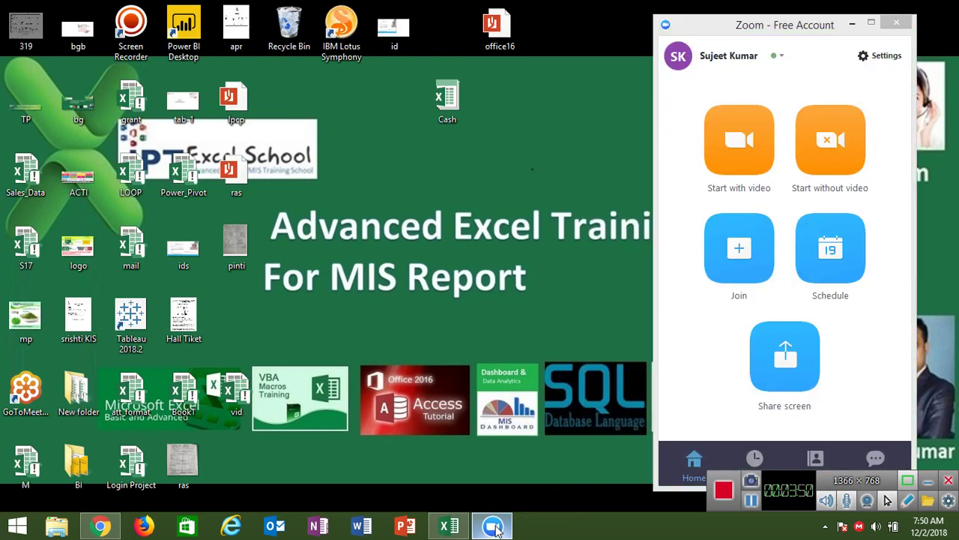
{"action": "left_click", "coordinate": [492, 527]}
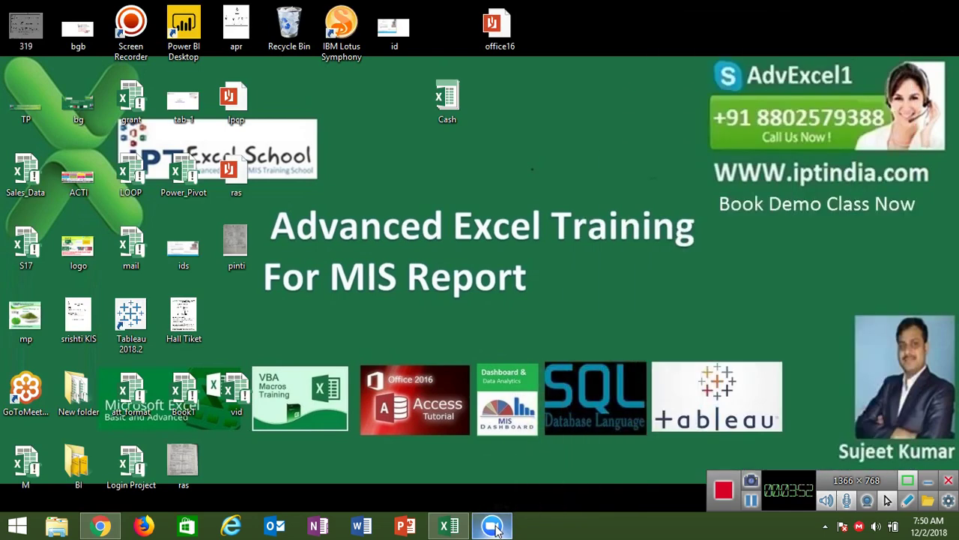